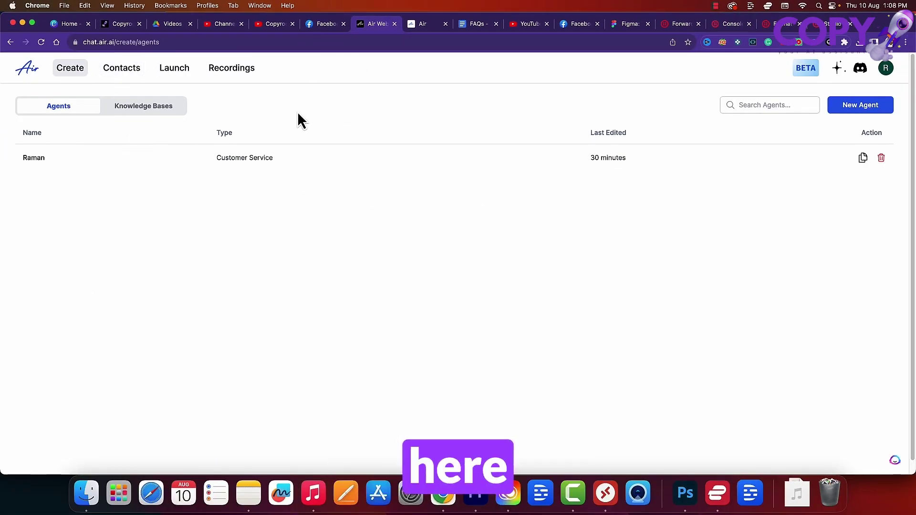
Open the Copyrocket knowledge base and look over its first FAQ flashcards
{"action": "left_click", "coordinate": [146, 111]}
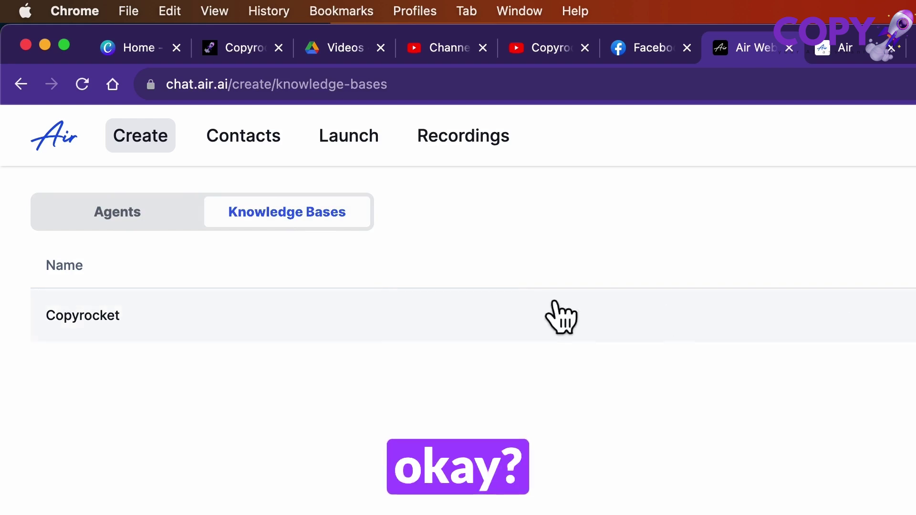
{"action": "left_click", "coordinate": [174, 333]}
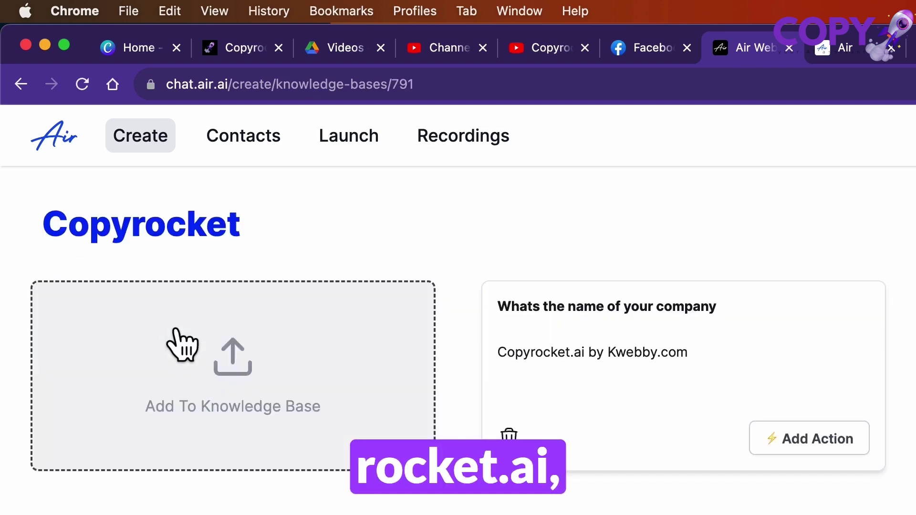
{"action": "scroll", "coordinate": [606, 286], "scroll_direction": "down", "scroll_amount": 1}
{"action": "scroll", "coordinate": [611, 298], "scroll_direction": "down", "scroll_amount": 1}
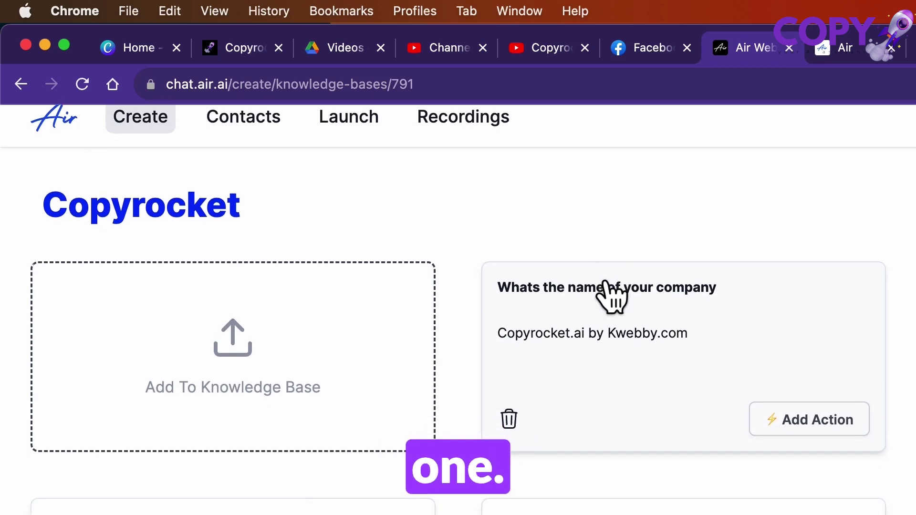
Open the form for manually adding an FAQ flashcard and examine its question and answer fields
{"action": "left_click", "coordinate": [339, 339]}
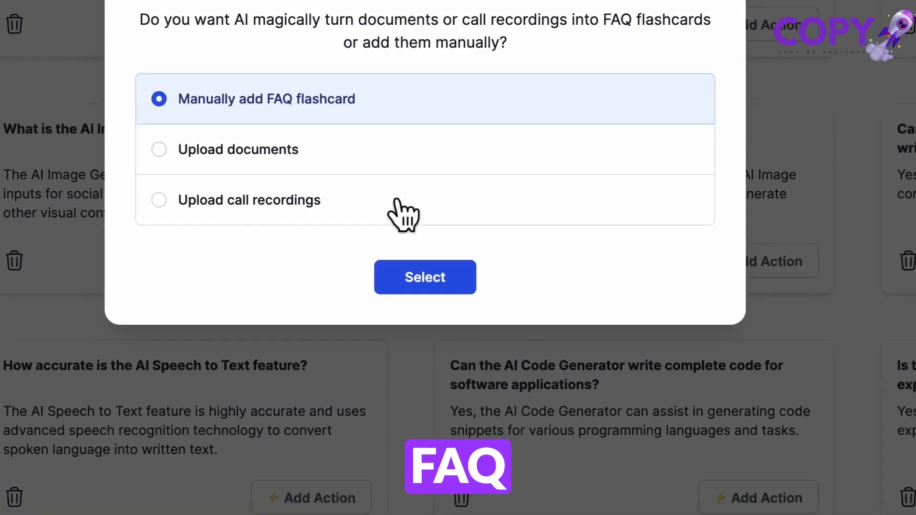
{"action": "left_click", "coordinate": [853, 514]}
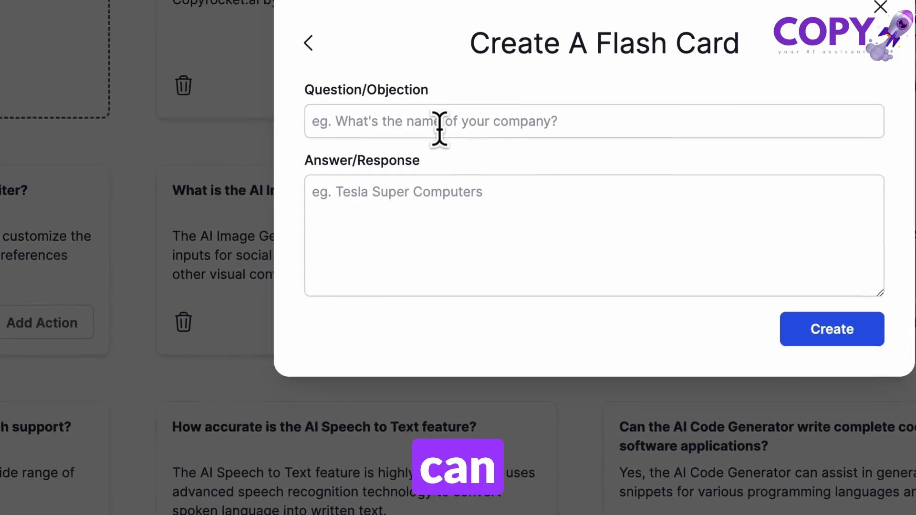
{"action": "left_click", "coordinate": [218, 1]}
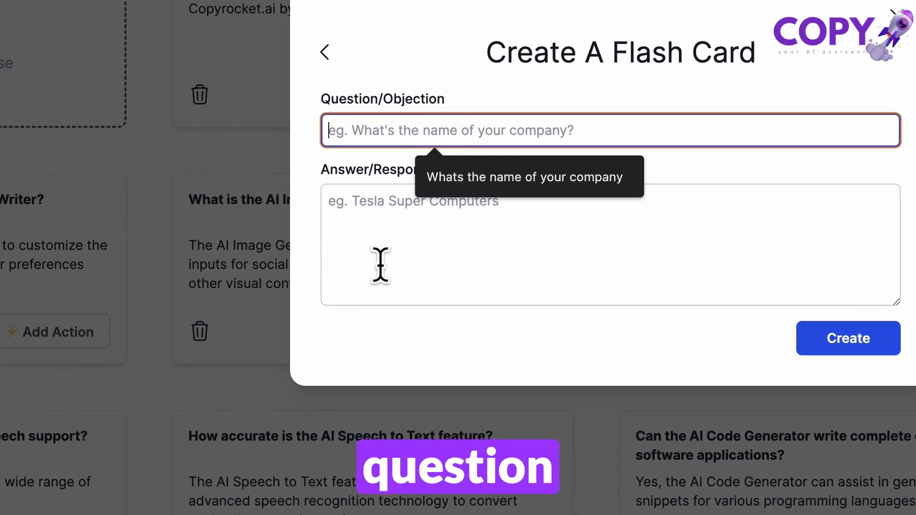
{"action": "left_click", "coordinate": [170, 123]}
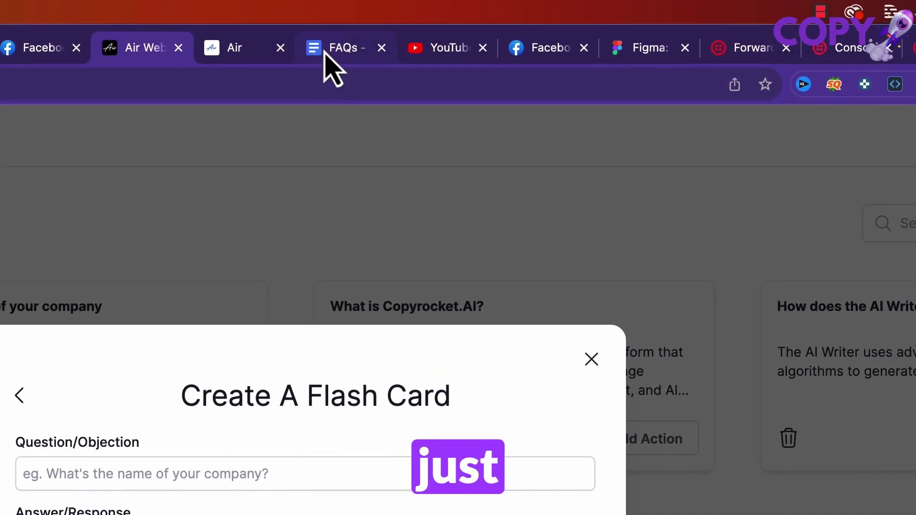
Switch to the FAQs document in Google Docs and review the numbered questions and answers about Copyrocket.AI
{"action": "left_click", "coordinate": [327, 61]}
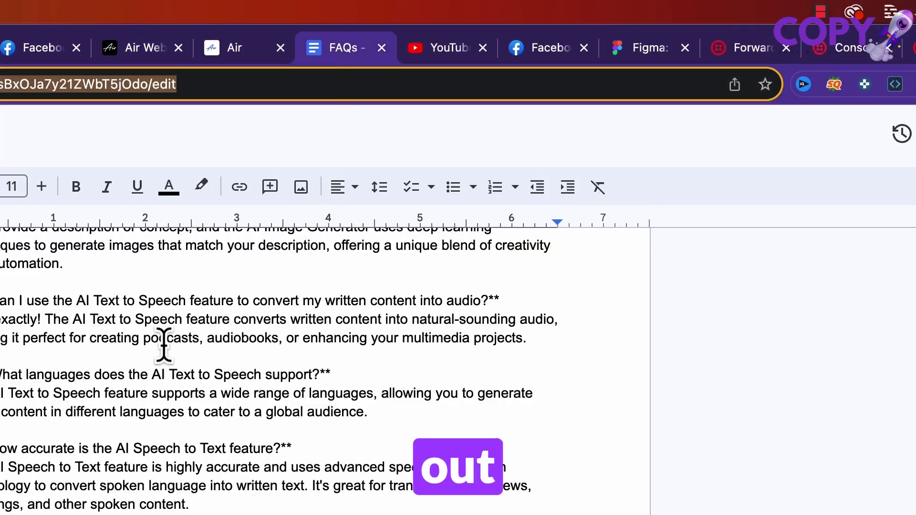
{"action": "scroll", "coordinate": [163, 346], "scroll_direction": "down", "scroll_amount": 6}
{"action": "scroll", "coordinate": [164, 345], "scroll_direction": "up", "scroll_amount": 15}
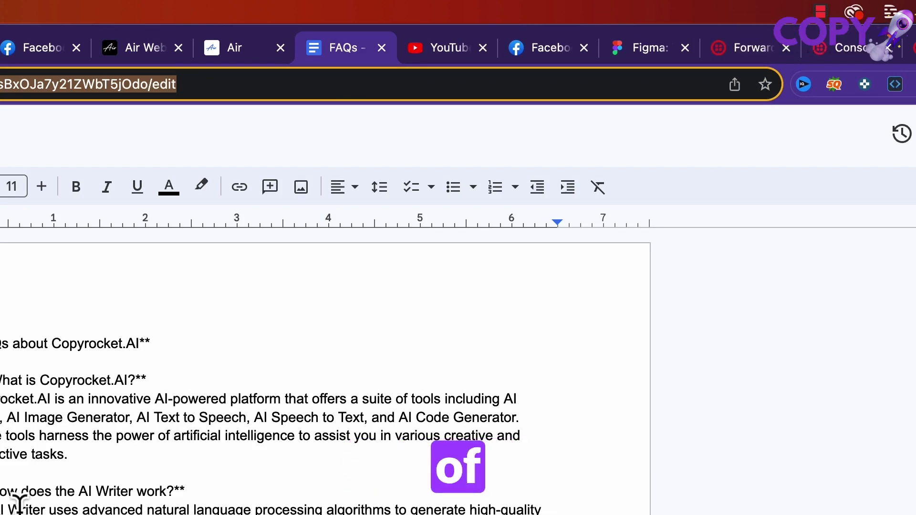
{"action": "scroll", "coordinate": [27, 511], "scroll_direction": "down", "scroll_amount": 1}
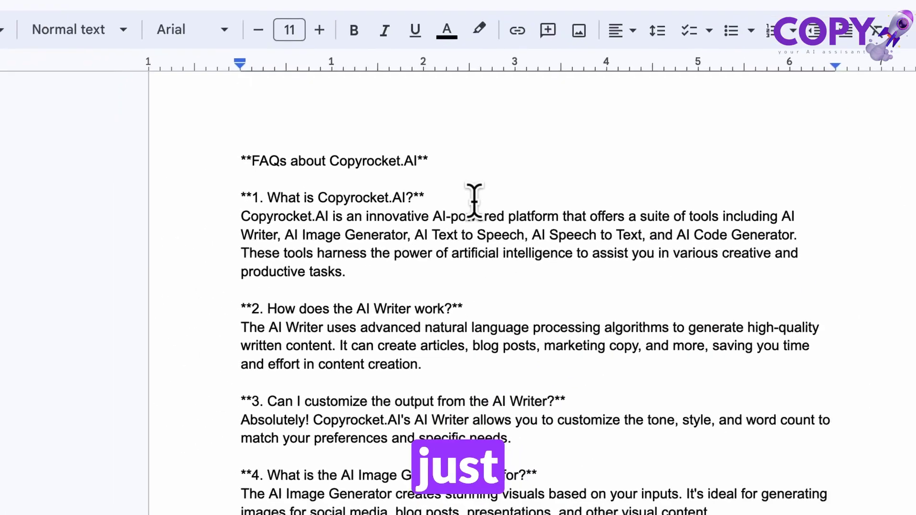
{"action": "left_click_drag", "start_coordinate": [197, 351], "coordinate": [0, 351]}
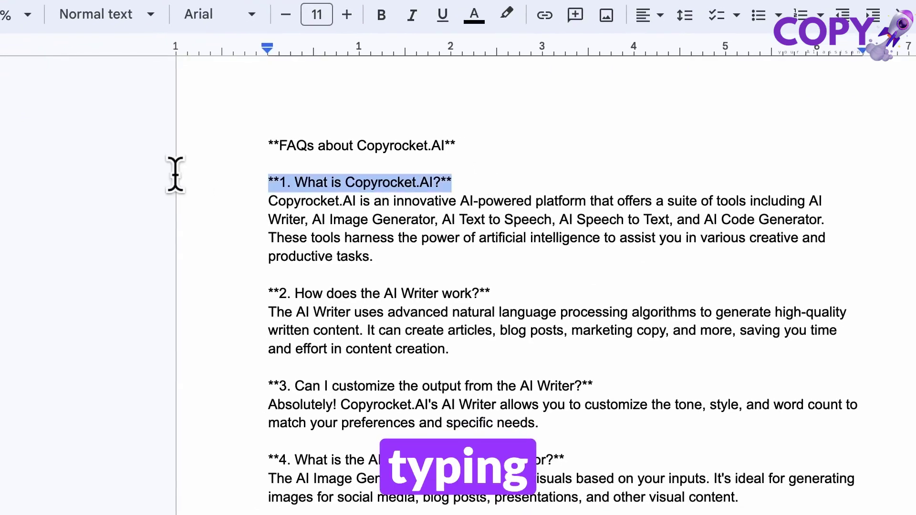
{"action": "left_click", "coordinate": [286, 212]}
{"action": "left_click", "coordinate": [321, 330]}
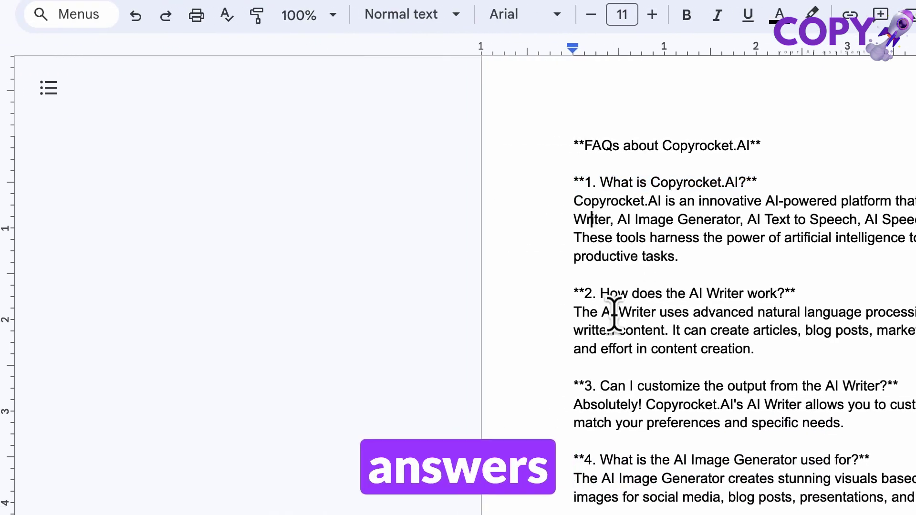
{"action": "scroll", "coordinate": [621, 434], "scroll_direction": "down", "scroll_amount": 20}
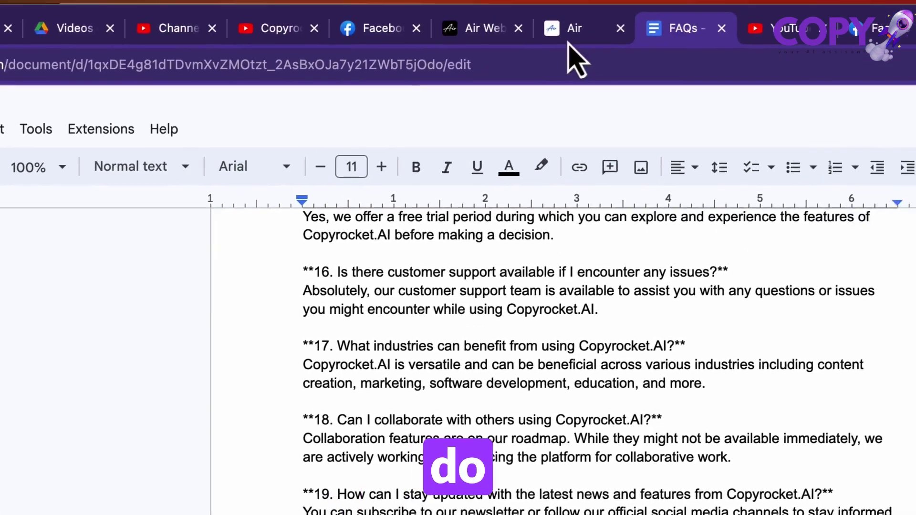
Return to the Air knowledge base, view the Upload documents option for adding content, and close the dialog
{"action": "left_click", "coordinate": [571, 43]}
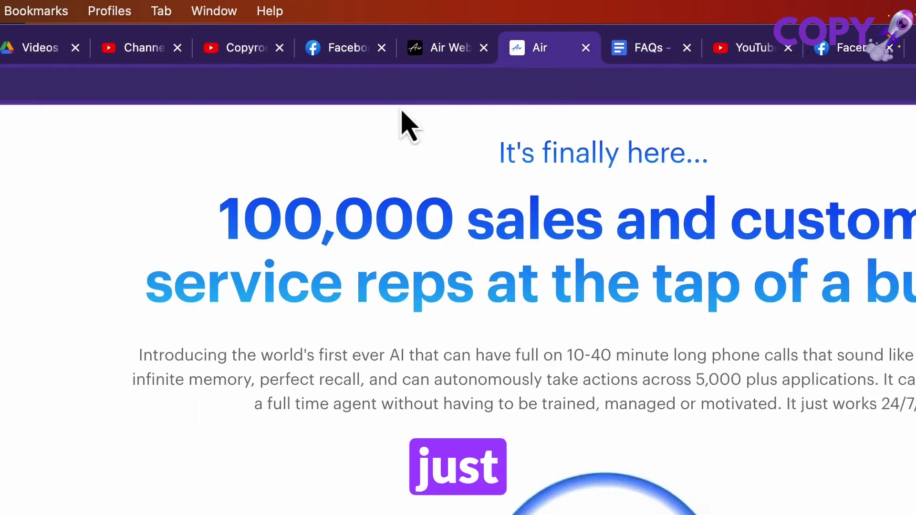
{"action": "left_click", "coordinate": [454, 55]}
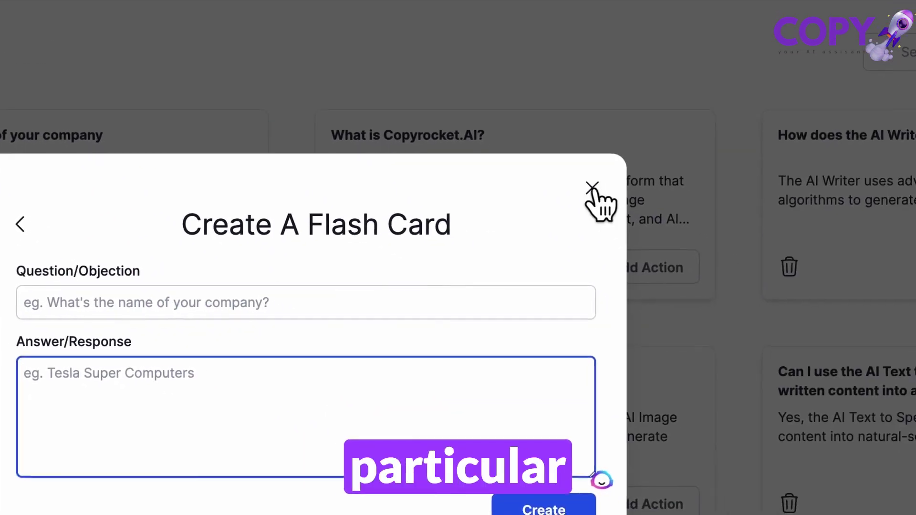
{"action": "left_click", "coordinate": [782, 295]}
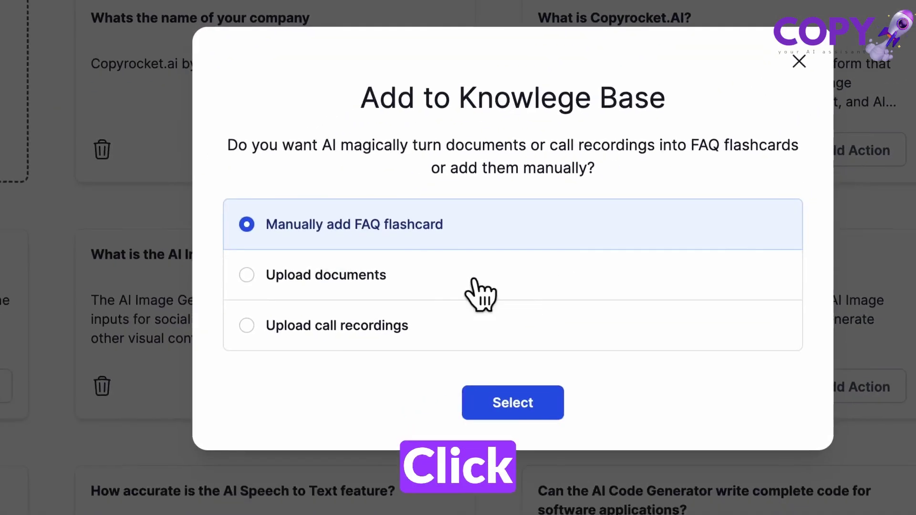
{"action": "left_click", "coordinate": [171, 392]}
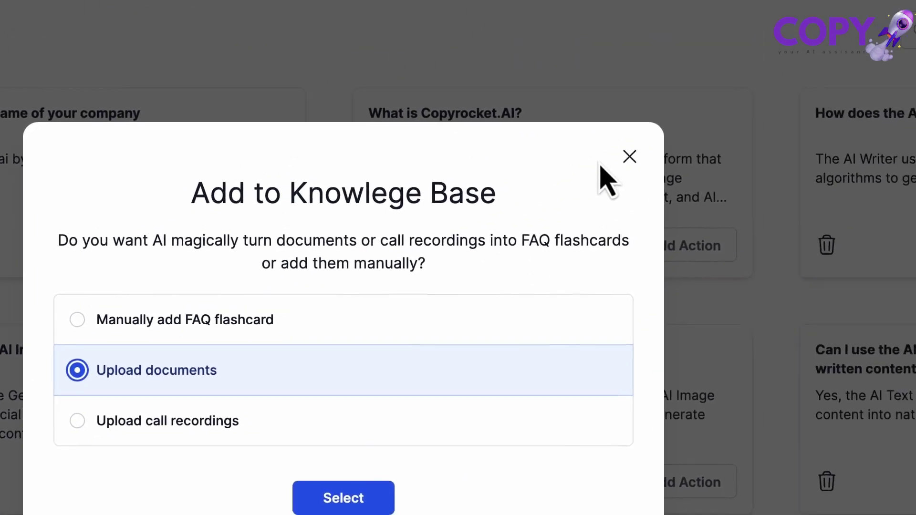
{"action": "left_click", "coordinate": [896, 6]}
Review all of the Copyrocket FAQ flashcards and return to the agents list
{"action": "scroll", "coordinate": [331, 313], "scroll_direction": "down", "scroll_amount": 15}
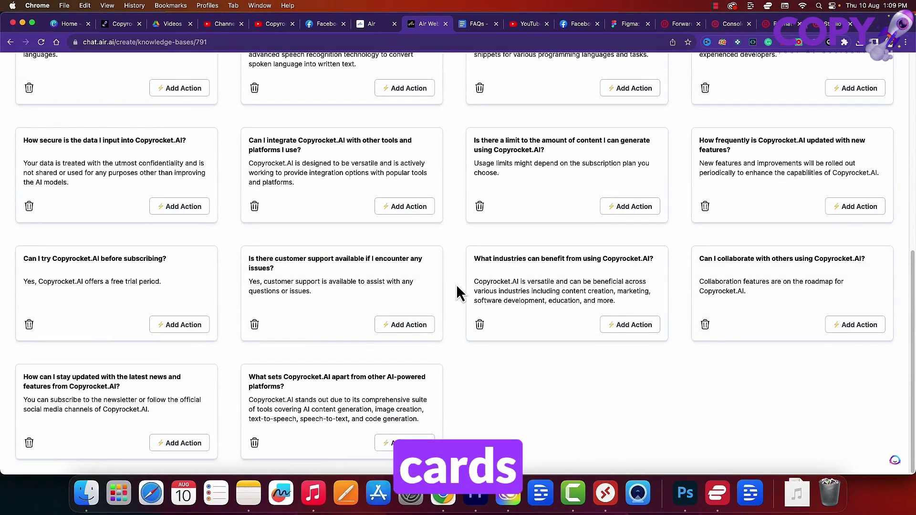
{"action": "scroll", "coordinate": [456, 292], "scroll_direction": "up", "scroll_amount": 15}
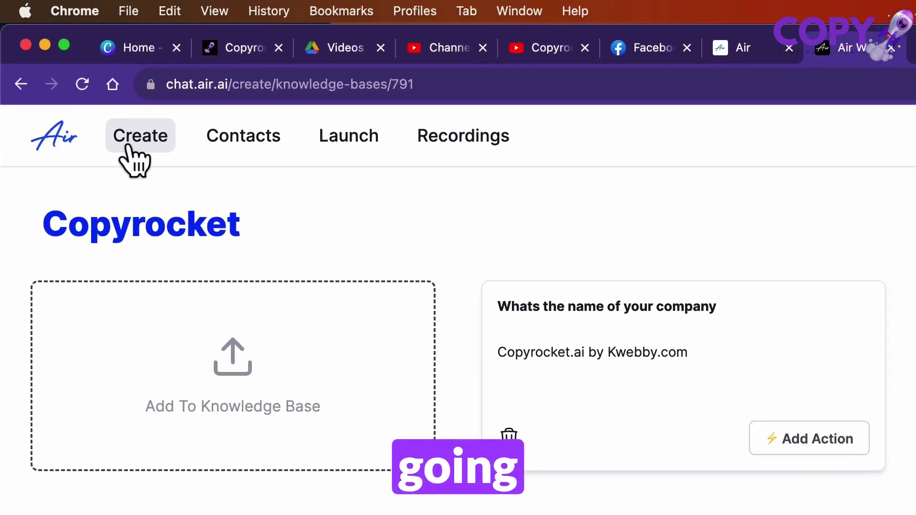
{"action": "left_click", "coordinate": [128, 147]}
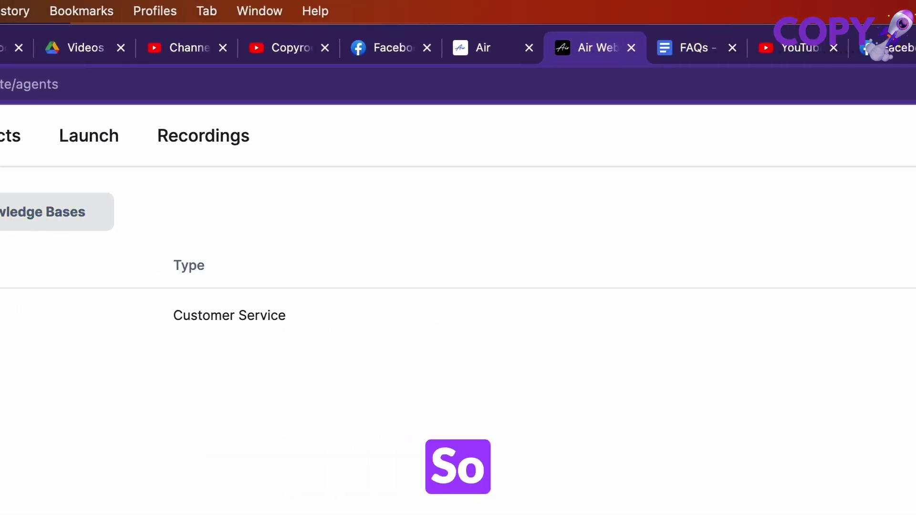
Create a new agent named "Steve from Sales" with the Sales use case in Standard mode
{"action": "left_click", "coordinate": [793, 282]}
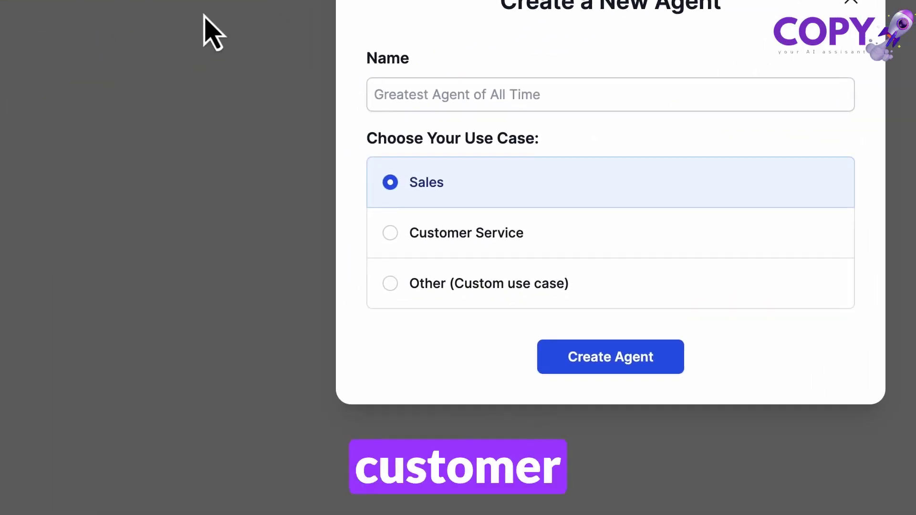
{"action": "left_click", "coordinate": [459, 94]}
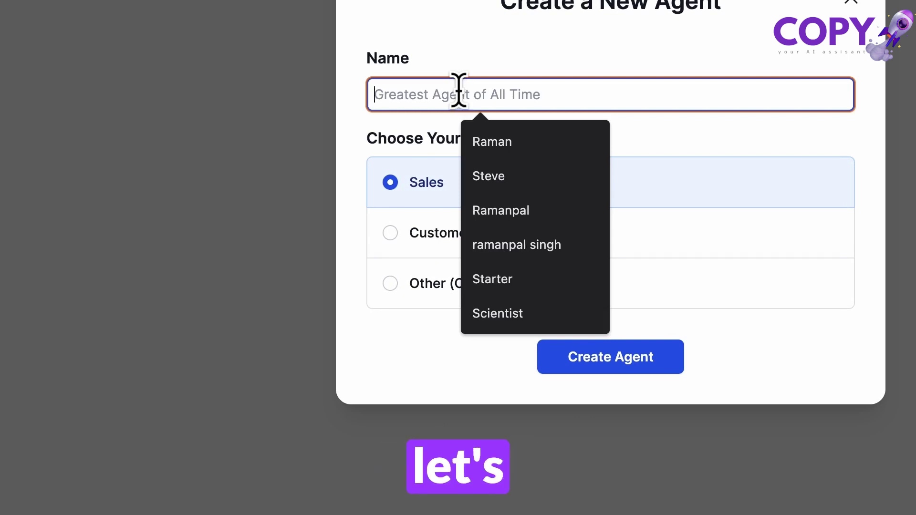
{"action": "type", "text": "Steve from Sales"}
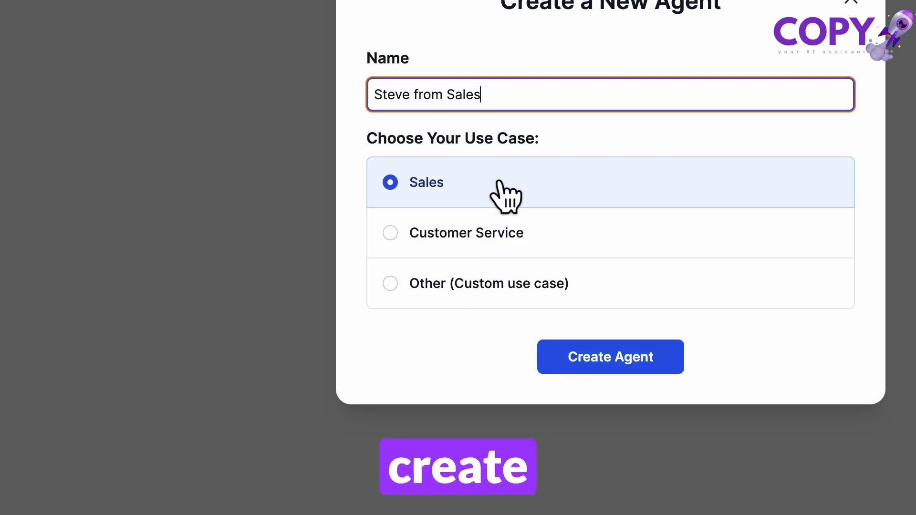
{"action": "left_click", "coordinate": [553, 367]}
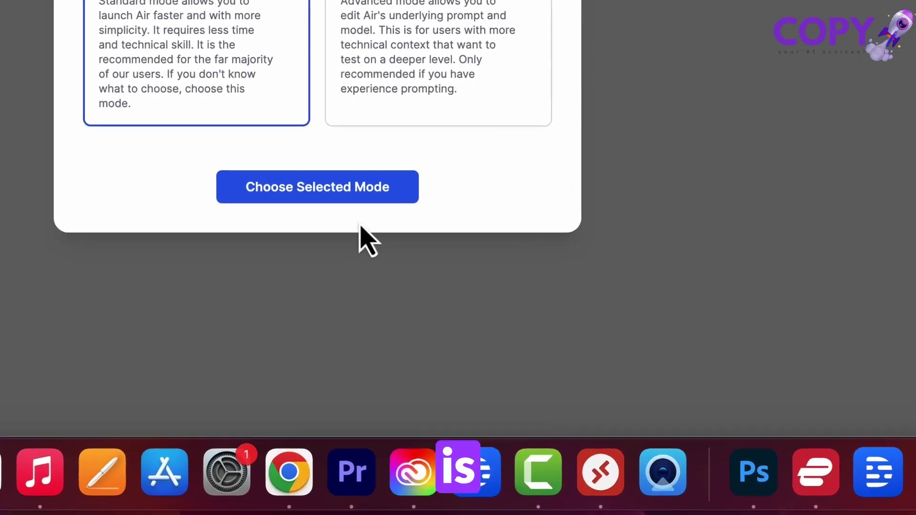
{"action": "left_click", "coordinate": [480, 347]}
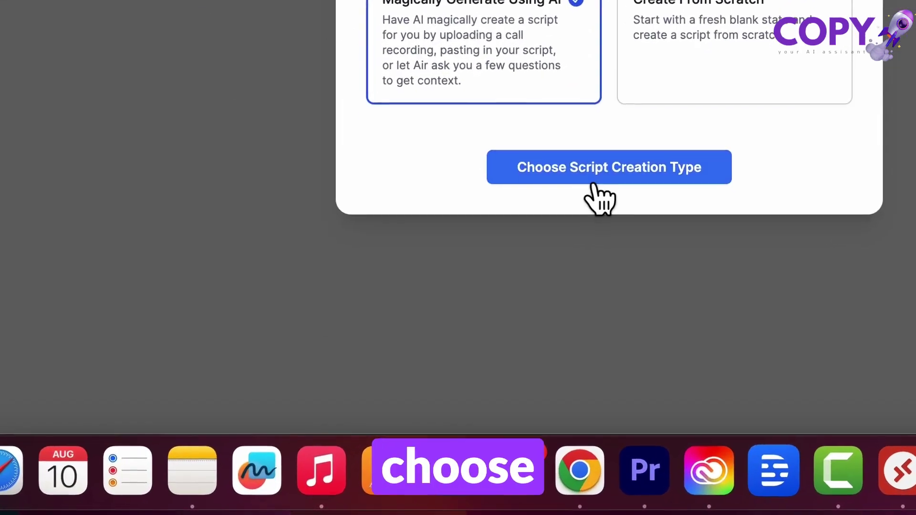
Choose to magically generate the agent's script using AI, based on a proven template from Air
{"action": "left_click", "coordinate": [450, 347]}
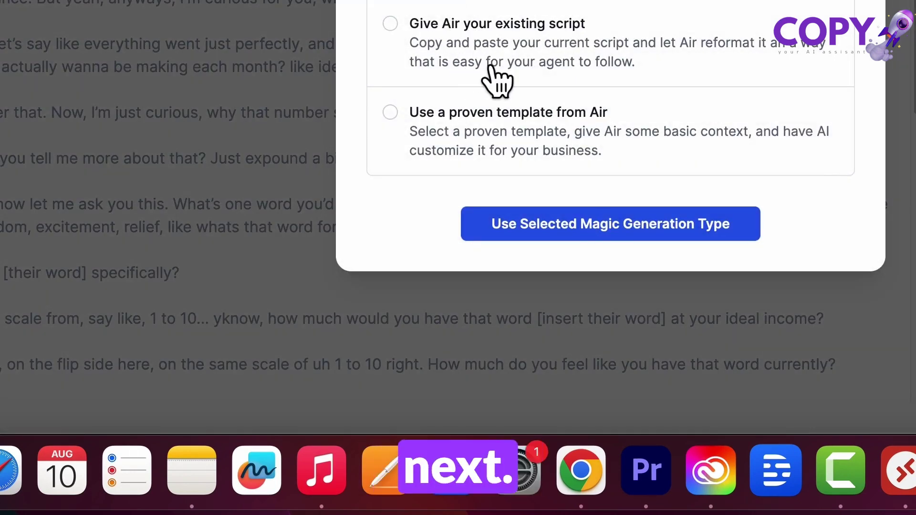
{"action": "left_click", "coordinate": [582, 156]}
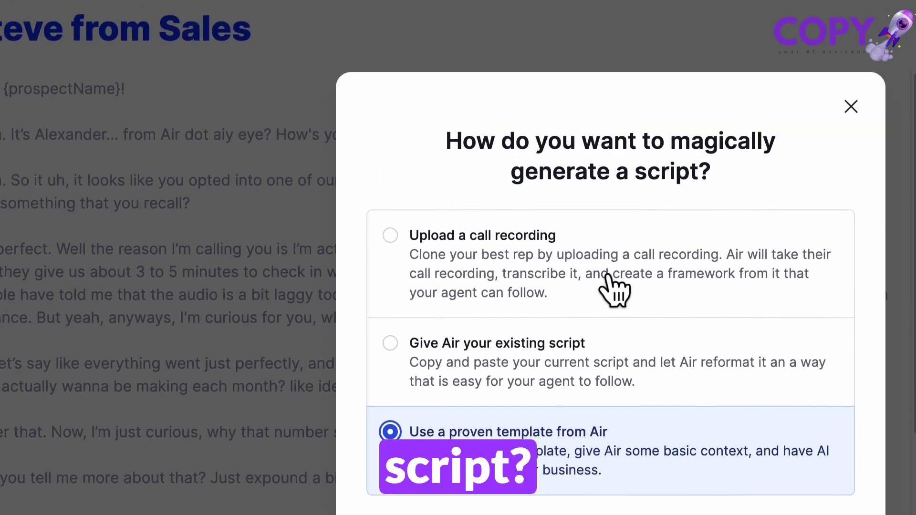
{"action": "left_click", "coordinate": [610, 282]}
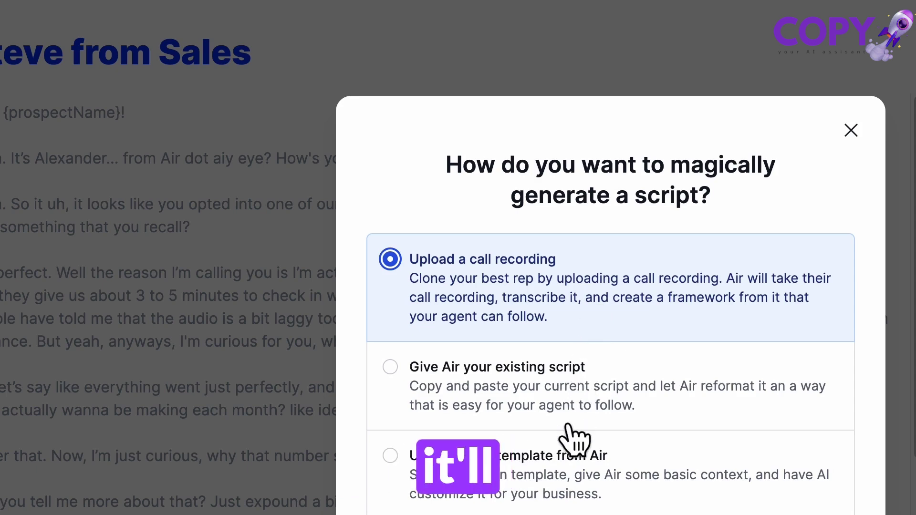
{"action": "scroll", "coordinate": [567, 430], "scroll_direction": "down", "scroll_amount": 4}
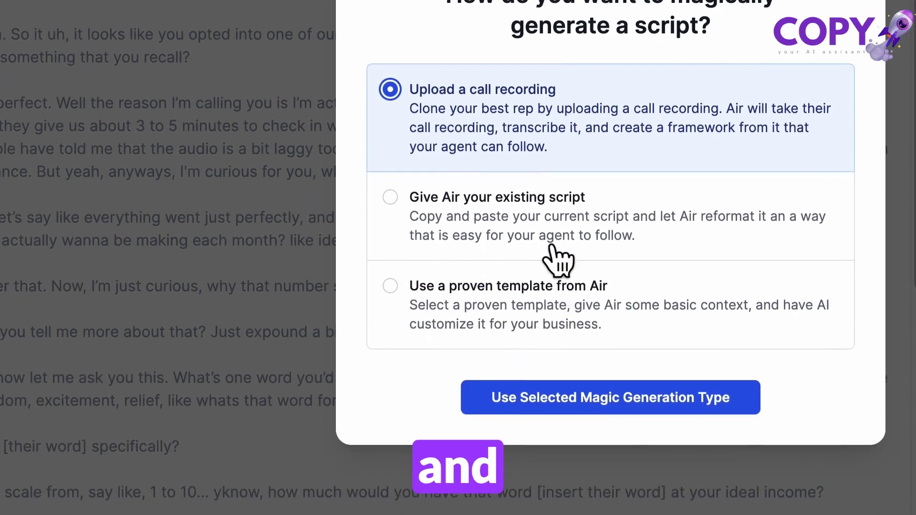
{"action": "left_click", "coordinate": [557, 236]}
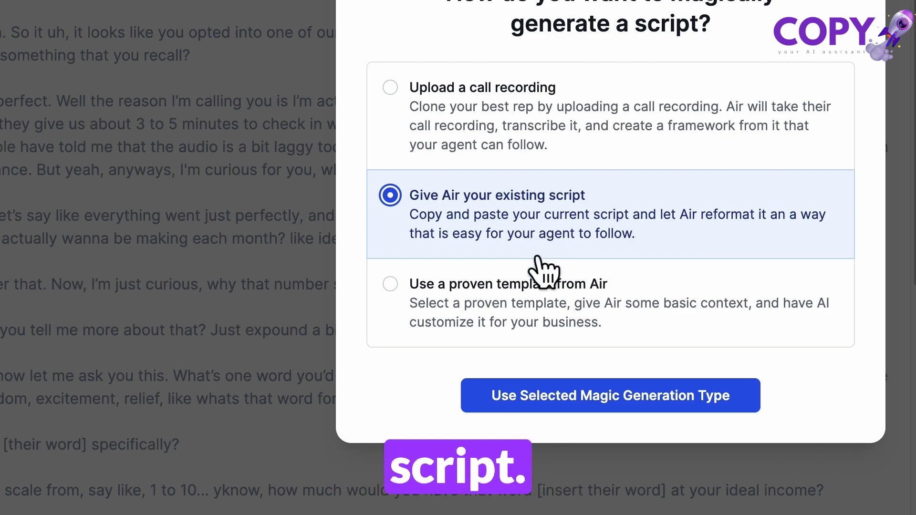
{"action": "left_click", "coordinate": [518, 309]}
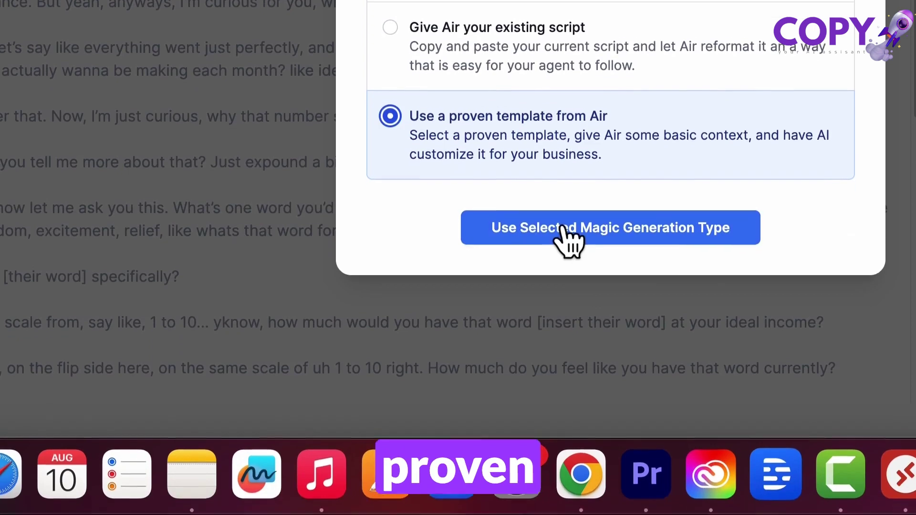
{"action": "left_click", "coordinate": [564, 347]}
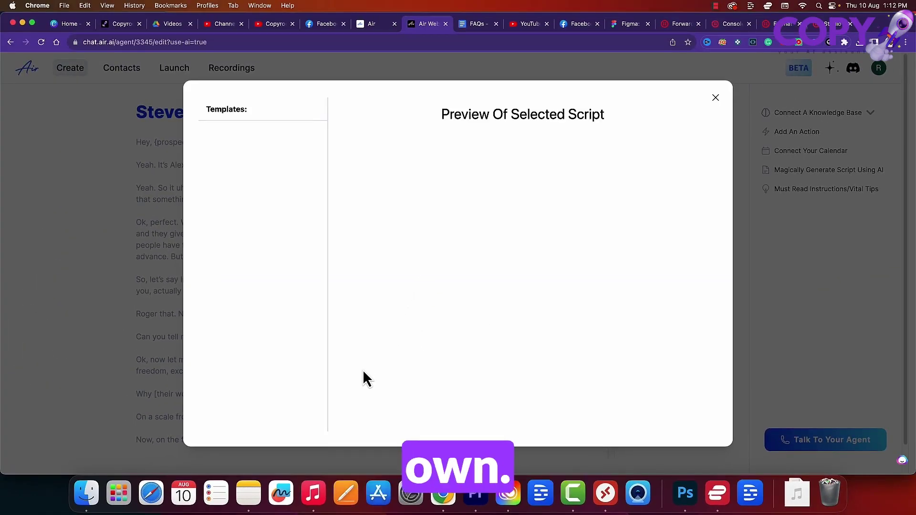
Read through the preview of the Abandon Cart script template
{"action": "scroll", "coordinate": [394, 325], "scroll_direction": "down", "scroll_amount": 3}
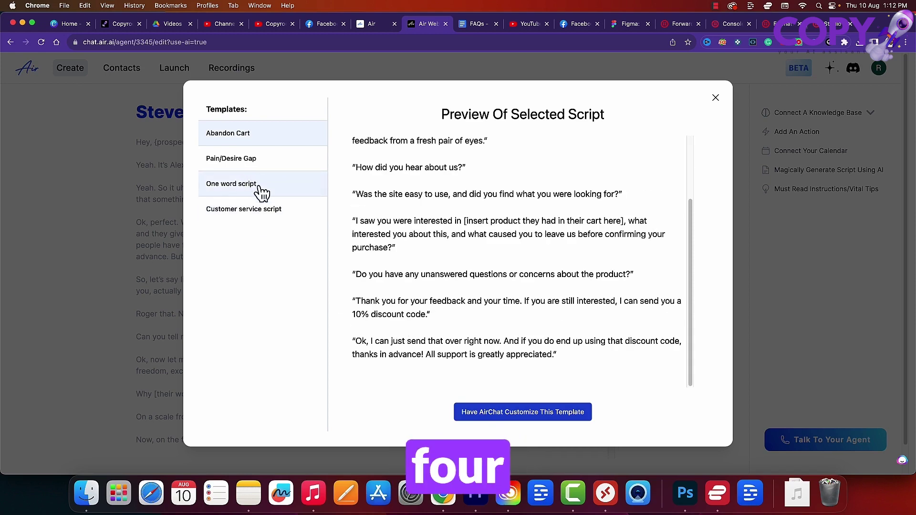
{"action": "scroll", "coordinate": [465, 286], "scroll_direction": "up", "scroll_amount": 3}
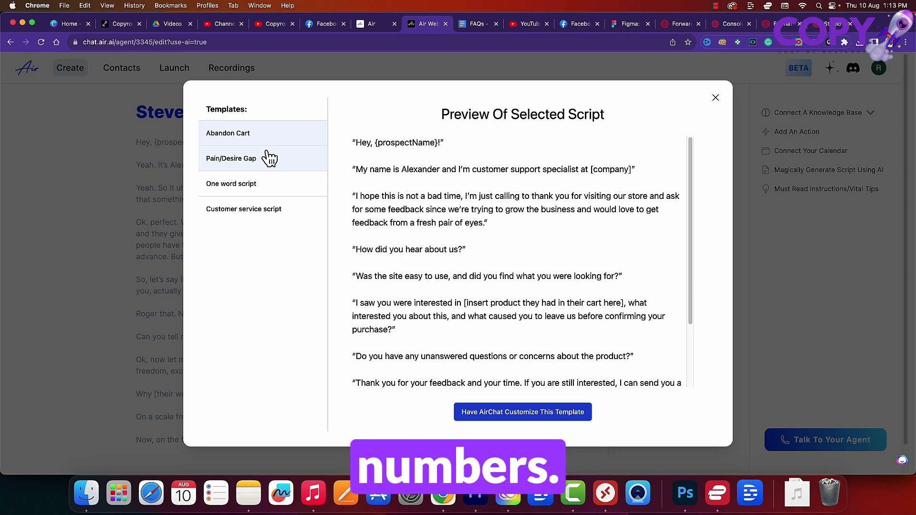
{"action": "scroll", "coordinate": [489, 267], "scroll_direction": "down", "scroll_amount": 3}
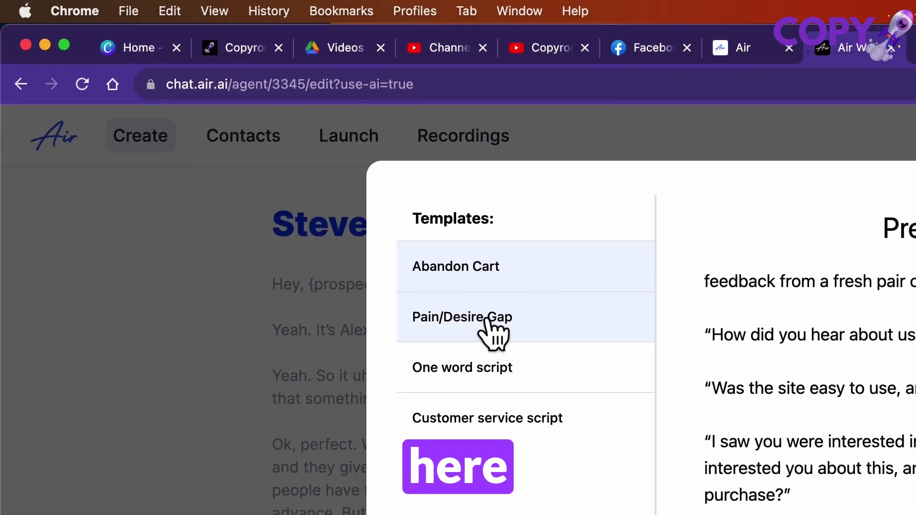
Preview the Pain/Desire Gap, One word and Customer service script templates, and have AirChat customize the Customer service script
{"action": "left_click", "coordinate": [488, 320]}
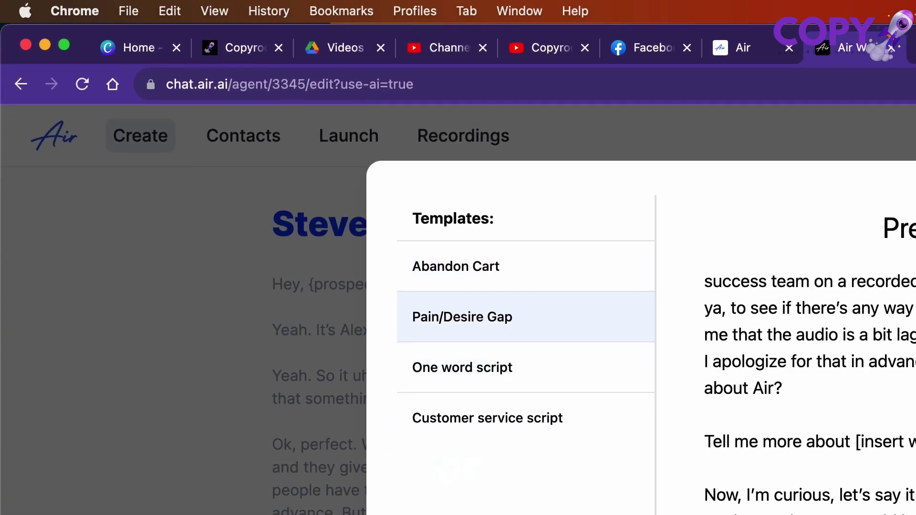
{"action": "scroll", "coordinate": [810, 381], "scroll_direction": "up", "scroll_amount": 3}
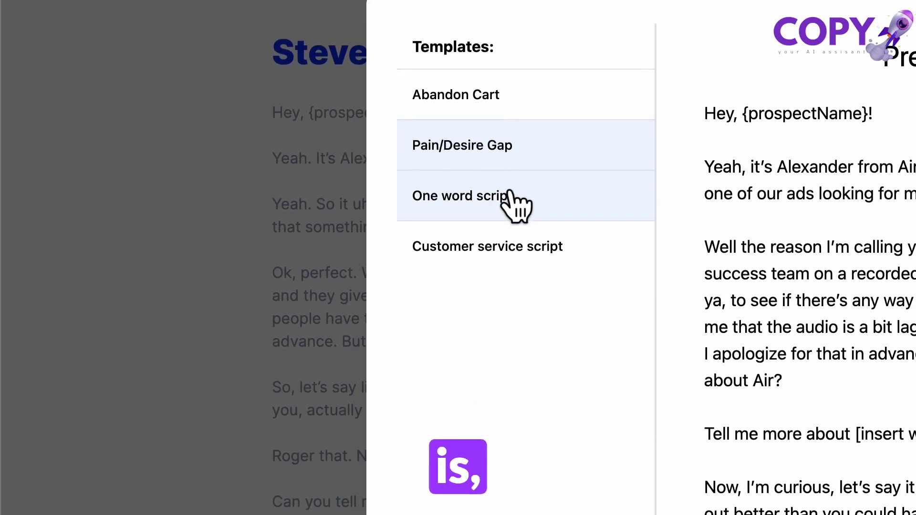
{"action": "left_click", "coordinate": [506, 367]}
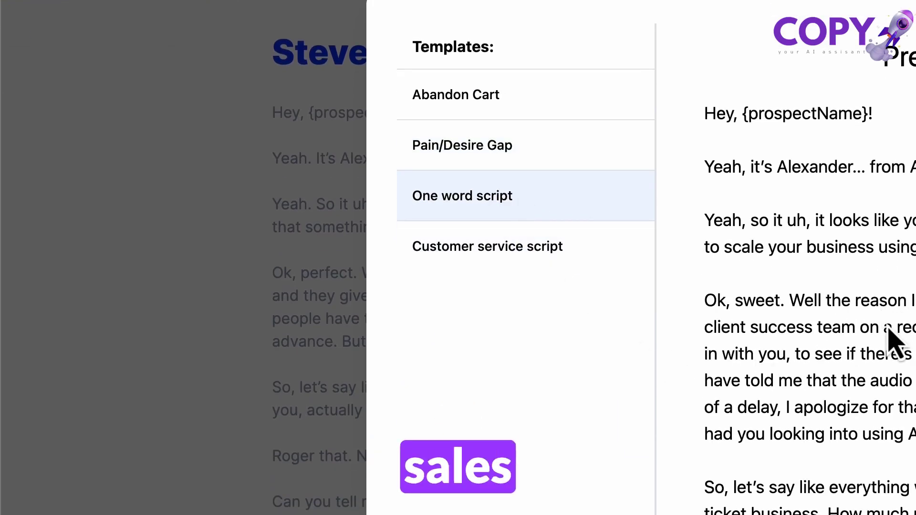
{"action": "left_click", "coordinate": [505, 253]}
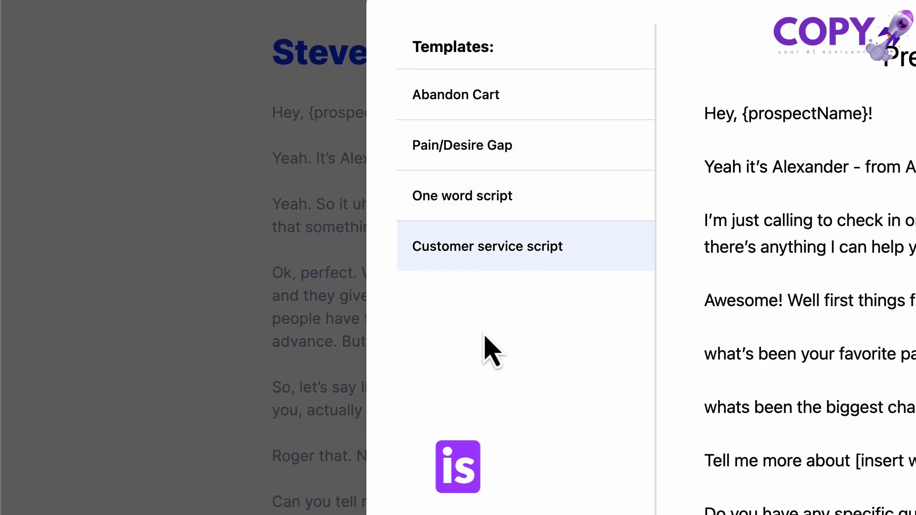
{"action": "scroll", "coordinate": [691, 500], "scroll_direction": "down", "scroll_amount": 6}
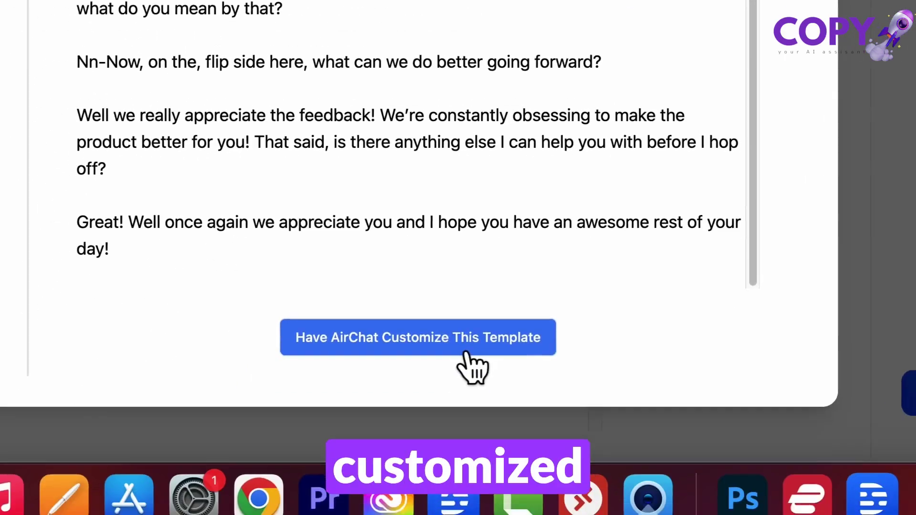
{"action": "left_click", "coordinate": [465, 352]}
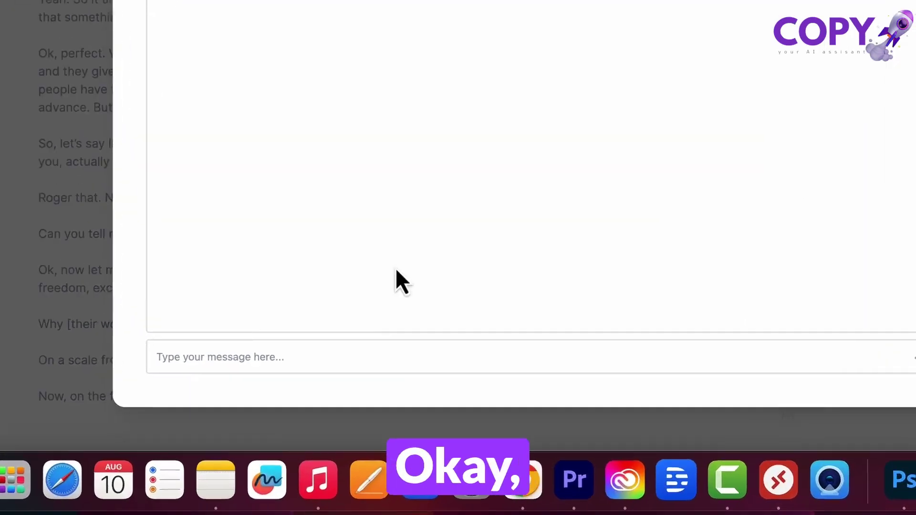
State the call objective as "To convert leads to customer for my brand called copyrocket ai" and send it
{"action": "left_click", "coordinate": [335, 412]}
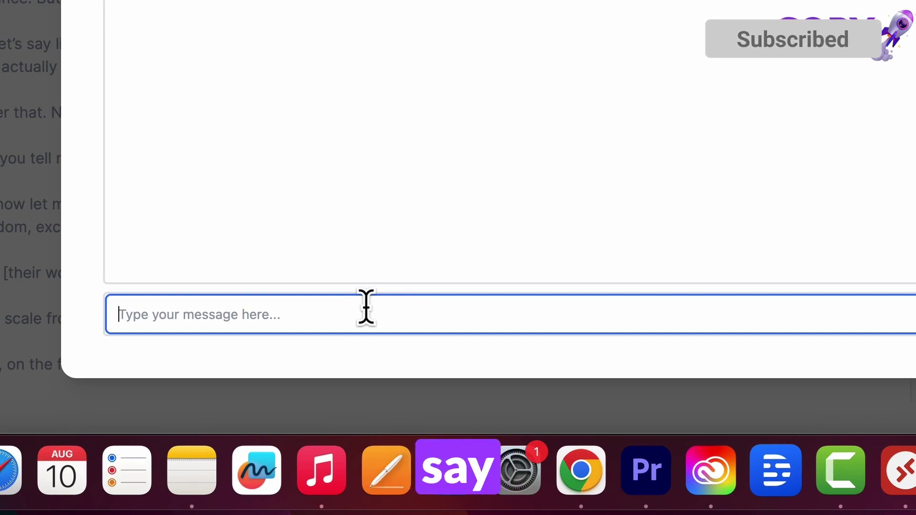
{"action": "type", "text": "To get more lea"}
{"action": "type", "text": "ds"}
{"action": "key", "text": "alt+BackSpace"}
{"action": "key", "text": "alt+BackSpace"}
{"action": "key", "text": "alt+BackSpace"}
{"action": "type", "text": "convert leads to customer f"}
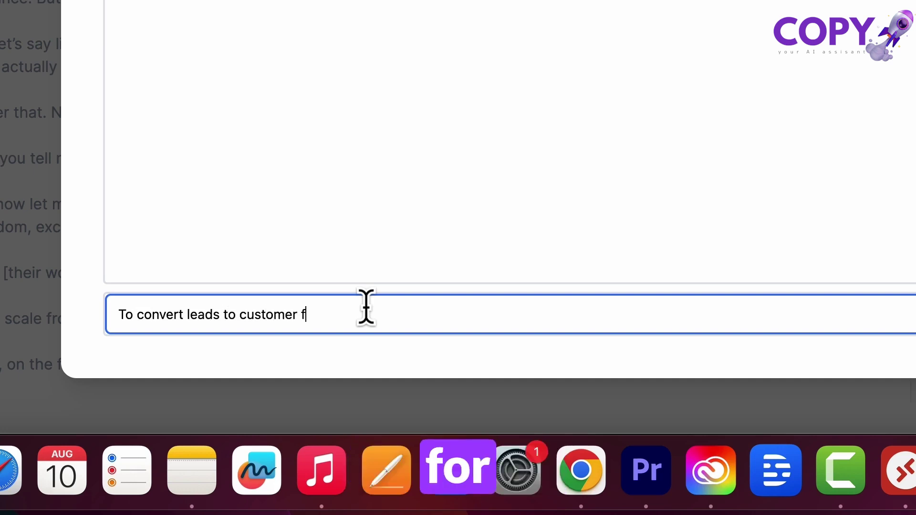
{"action": "type", "text": "or my brand cal"}
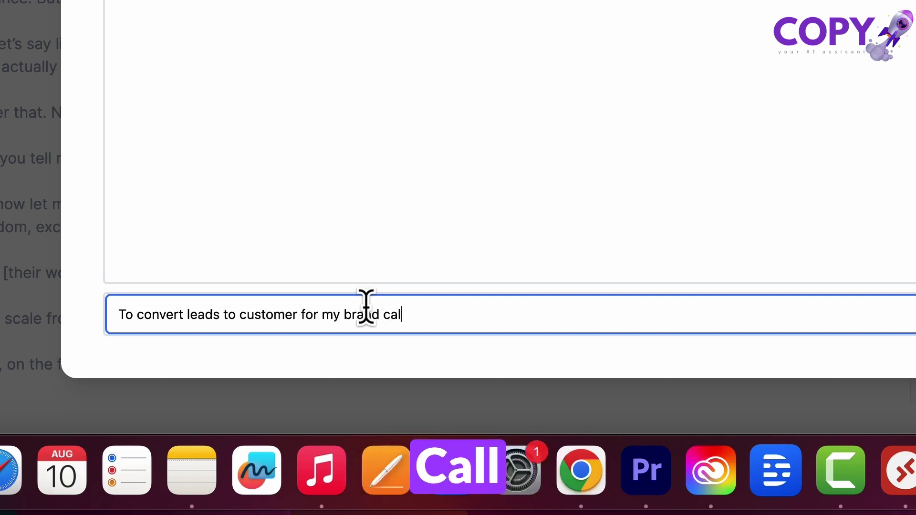
{"action": "type", "text": "led copyrocket"}
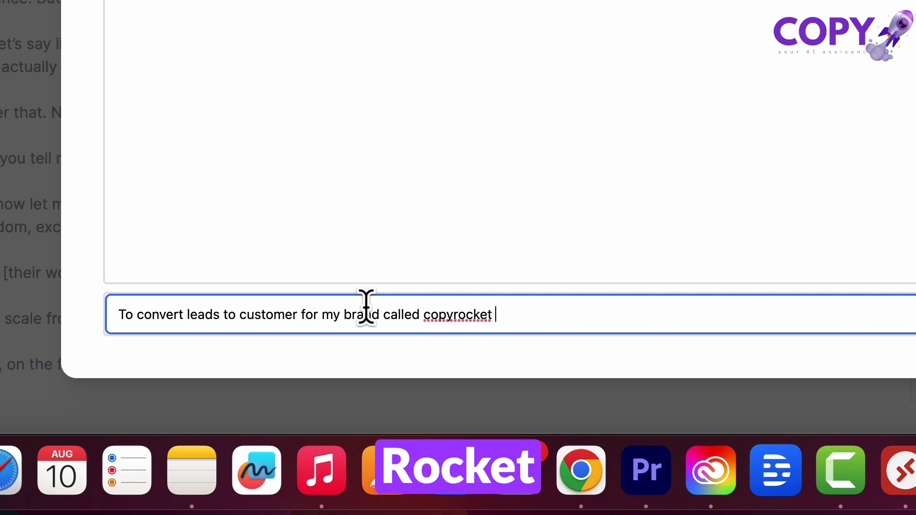
{"action": "key", "text": "Return"}
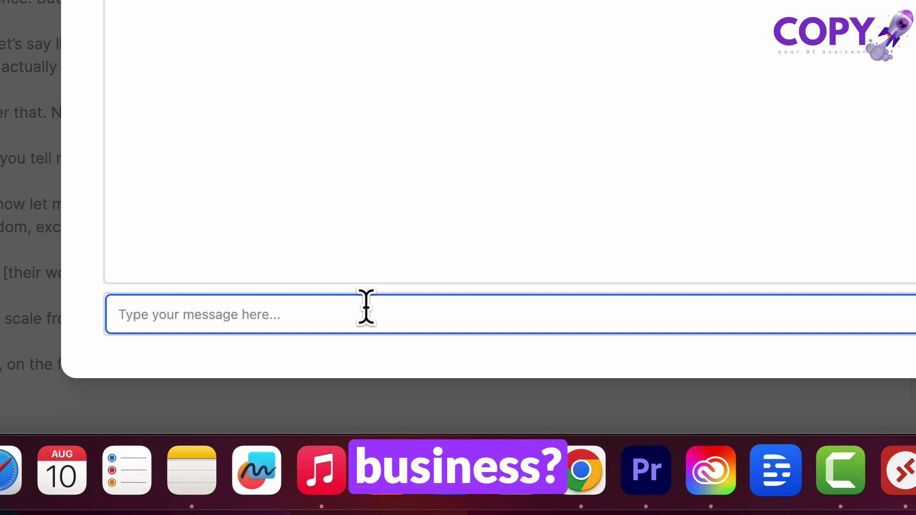
Answer with the business name "Copyrocket.ao" and the lead question "Why didn't you buy the subscription to copyrocket.ai"
{"action": "type", "text": "copy"}
{"action": "type", "text": "et."}
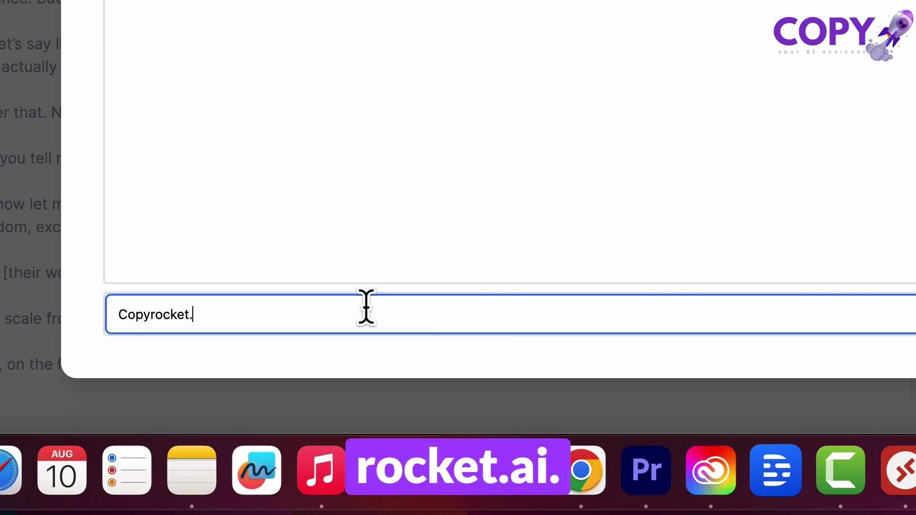
{"action": "key", "text": "Return"}
{"action": "left_click", "coordinate": [419, 315]}
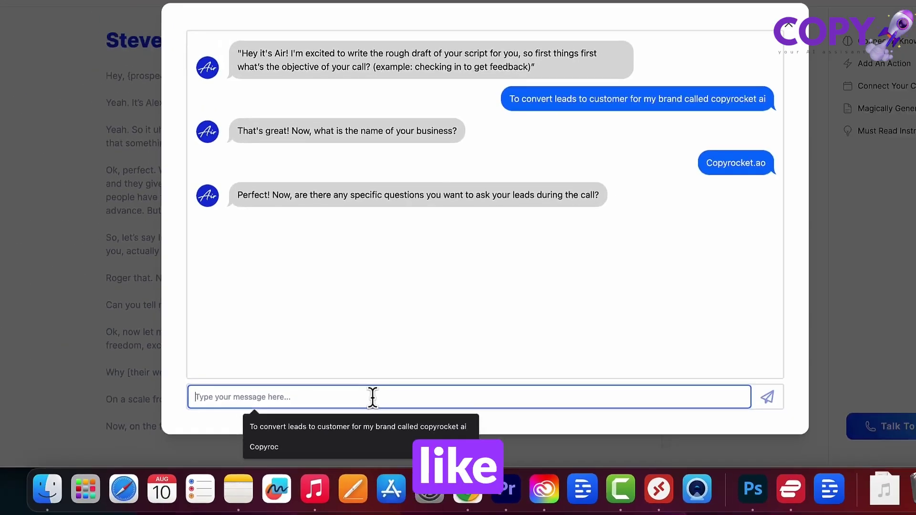
{"action": "type", "text": "Why didn"}
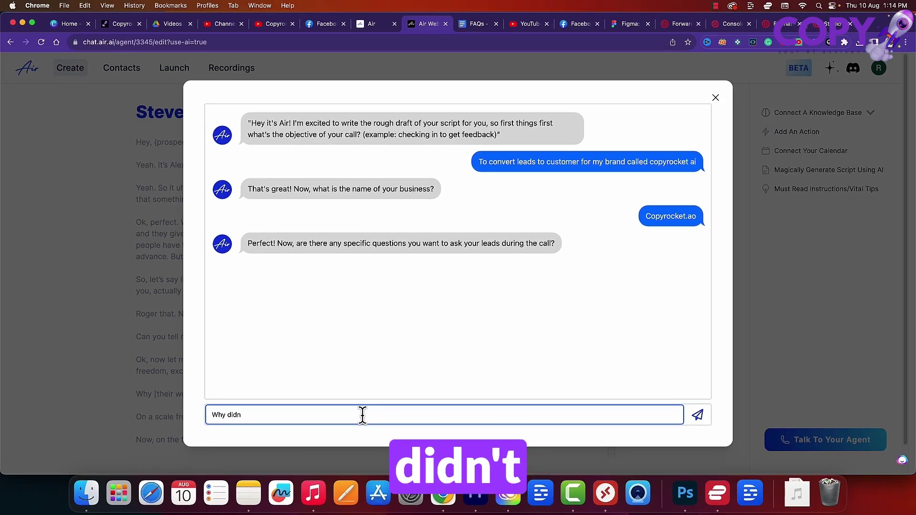
{"action": "type", "text": "'t you buy the subscription to copyrocket.ai"}
{"action": "key", "text": "Return"}
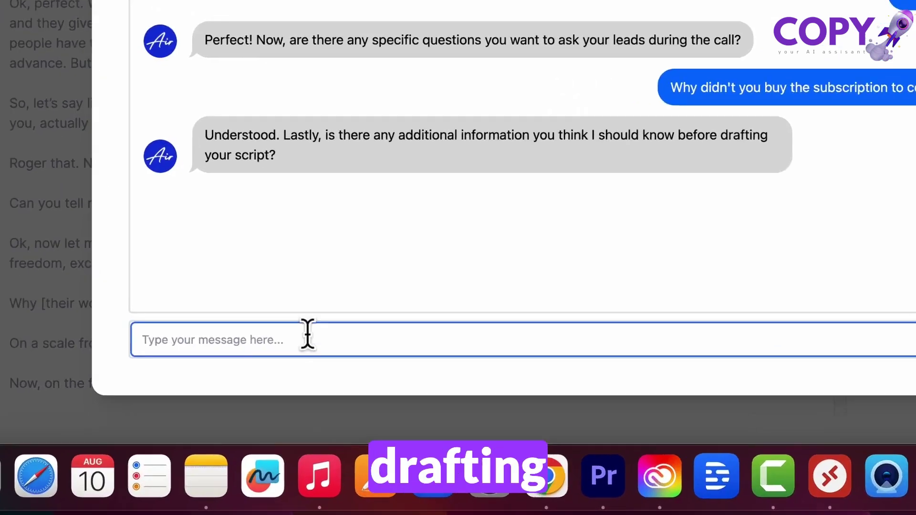
Switch to the FAQs document in Google Docs and copy the paragraph answering "What is Copyrocket.AI?"
{"action": "left_click", "coordinate": [309, 412]}
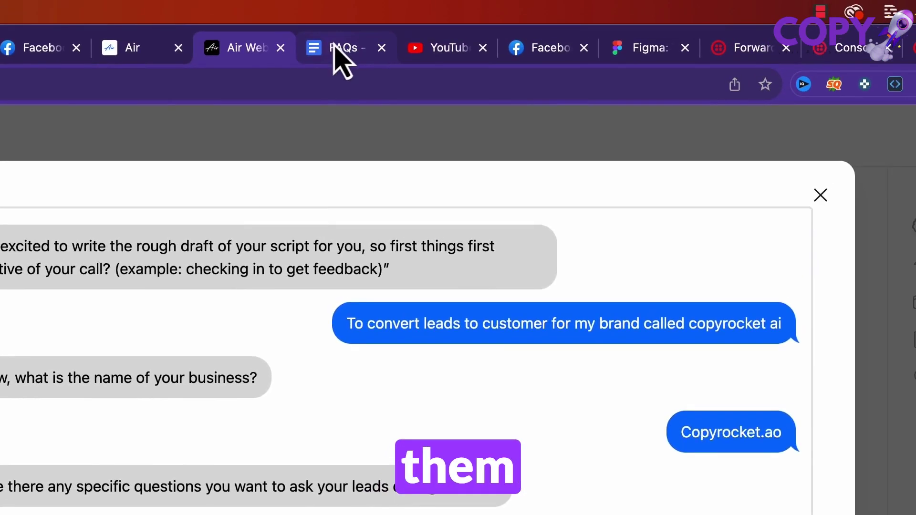
{"action": "left_click", "coordinate": [336, 48]}
{"action": "scroll", "coordinate": [84, 375], "scroll_direction": "up", "scroll_amount": 10}
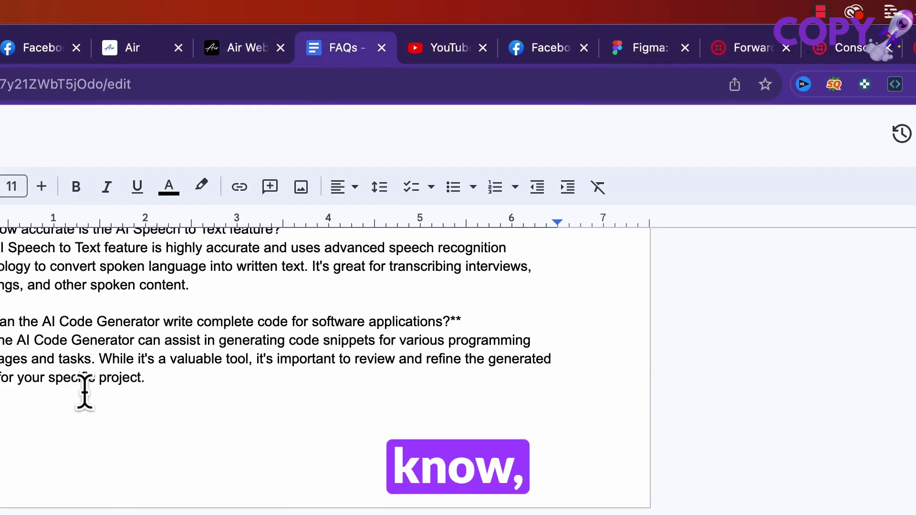
{"action": "scroll", "coordinate": [84, 392], "scroll_direction": "up", "scroll_amount": 10}
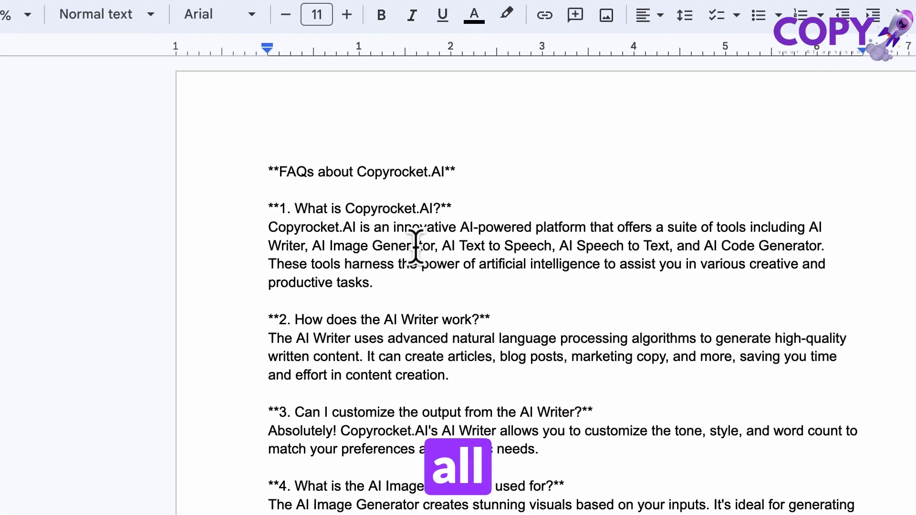
{"action": "triple_click", "coordinate": [415, 245]}
{"action": "key", "text": "cmd+c"}
{"action": "double_click", "coordinate": [415, 246]}
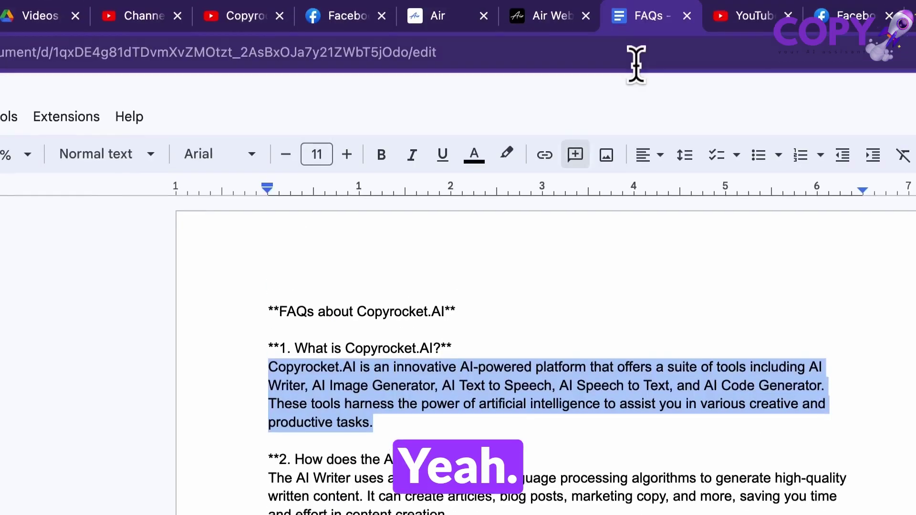
Return to the Air script chat and send the copied Copyrocket.AI description as the additional information
{"action": "left_click", "coordinate": [548, 15]}
{"action": "left_click", "coordinate": [252, 315]}
{"action": "key", "text": "cmd+v"}
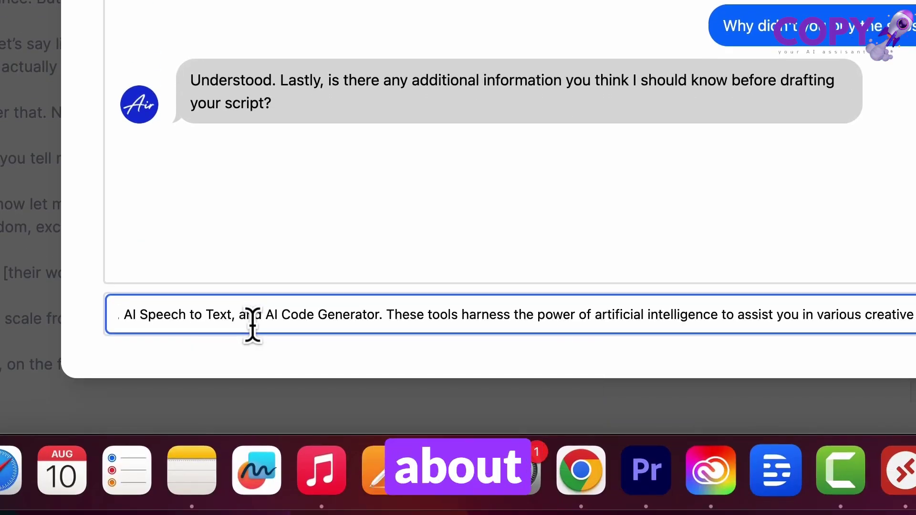
{"action": "key", "text": "Return"}
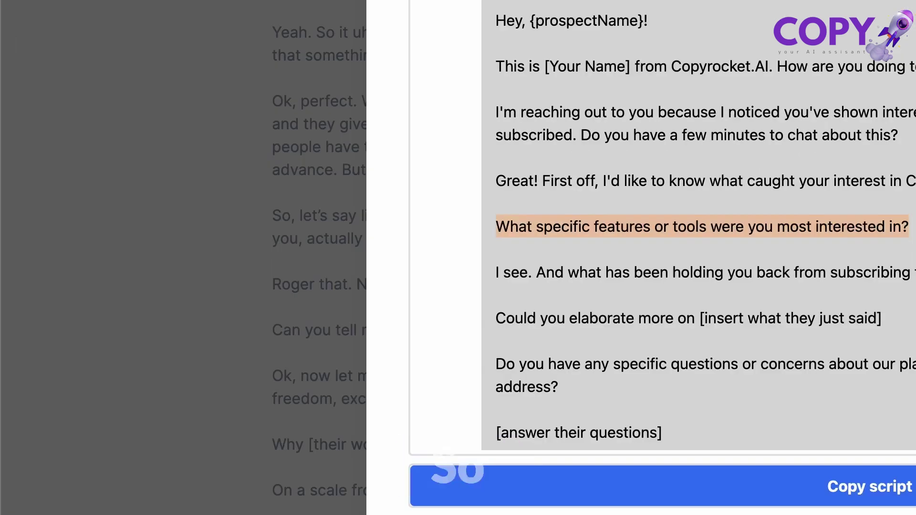
Read through the generated script, copy it to the clipboard and close the script chat
{"action": "scroll", "coordinate": [840, 262], "scroll_direction": "down", "scroll_amount": 4}
{"action": "scroll", "coordinate": [840, 262], "scroll_direction": "down", "scroll_amount": 4}
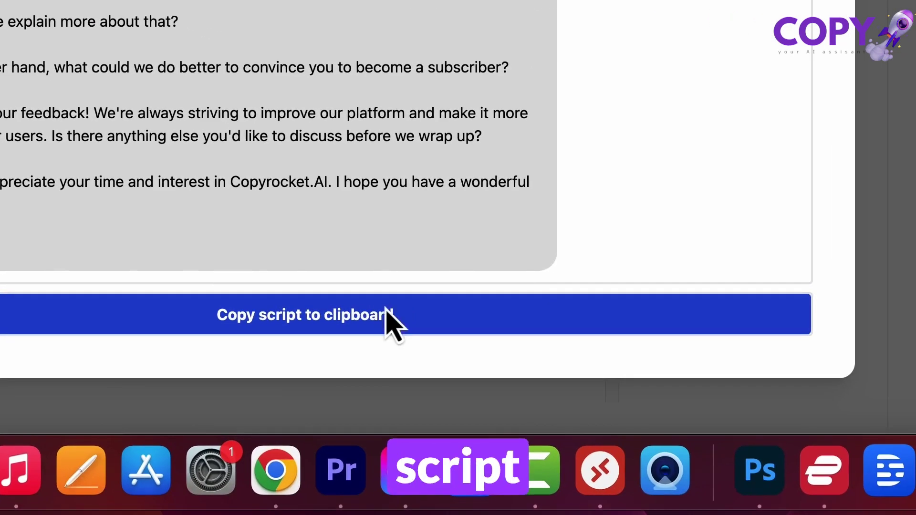
{"action": "left_click", "coordinate": [442, 333]}
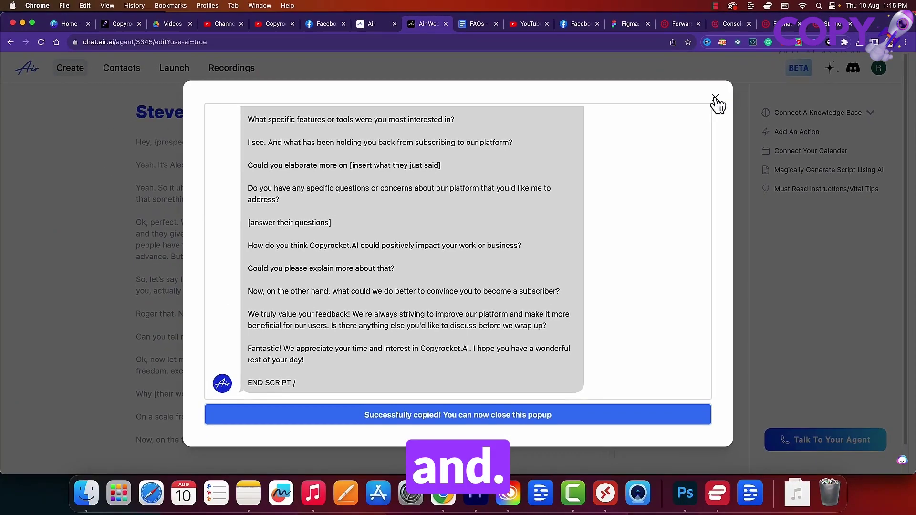
{"action": "left_click", "coordinate": [603, 46]}
Replace the entire default script of the "Steve from Sales" agent with the copied generated script
{"action": "left_click", "coordinate": [319, 287]}
{"action": "scroll", "coordinate": [339, 282], "scroll_direction": "down", "scroll_amount": 10}
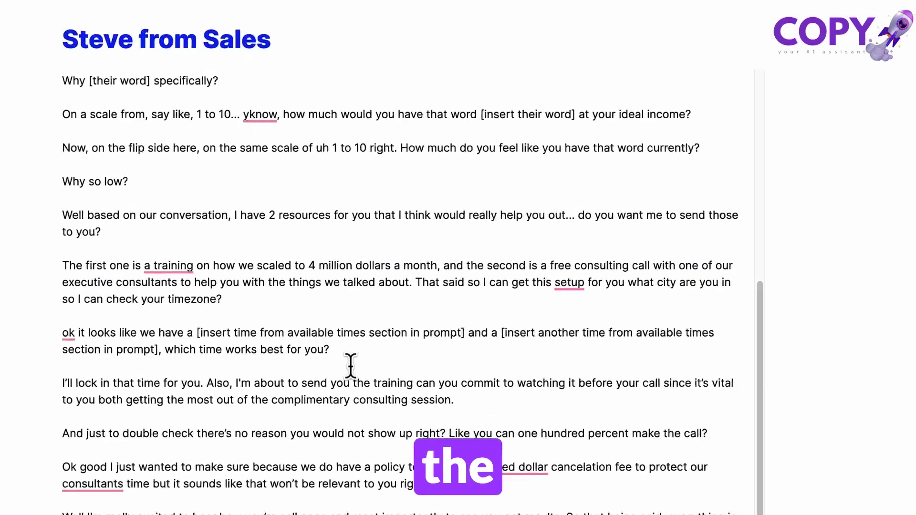
{"action": "scroll", "coordinate": [343, 305], "scroll_direction": "up", "scroll_amount": 5}
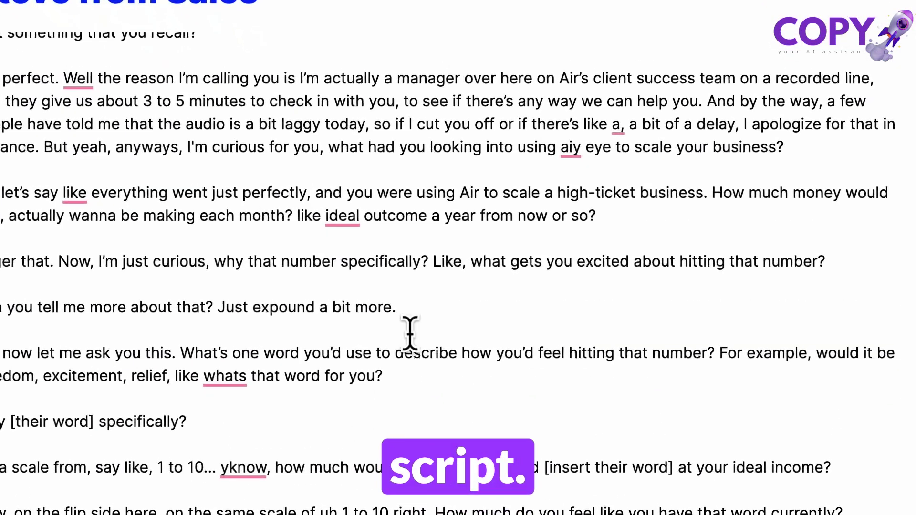
{"action": "key", "text": "ctrl+a"}
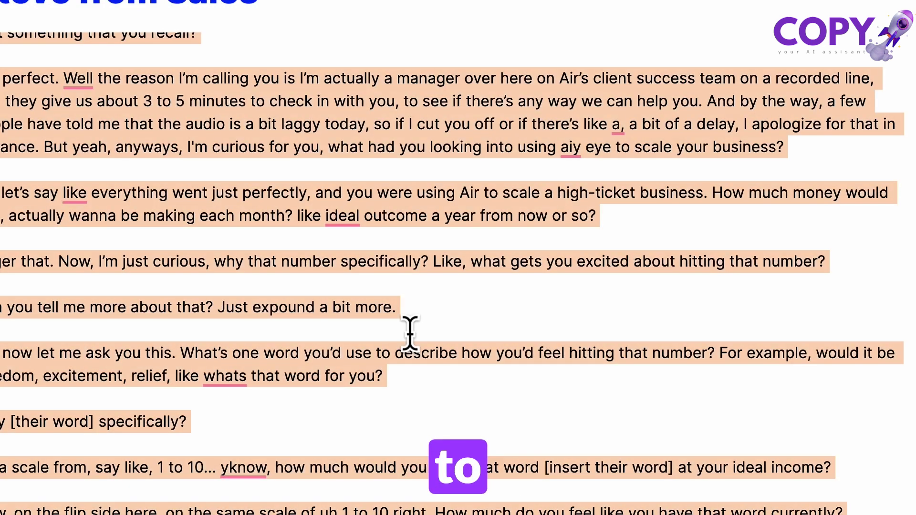
{"action": "key", "text": "ctrl+v"}
{"action": "scroll", "coordinate": [352, 432], "scroll_direction": "up", "scroll_amount": 4}
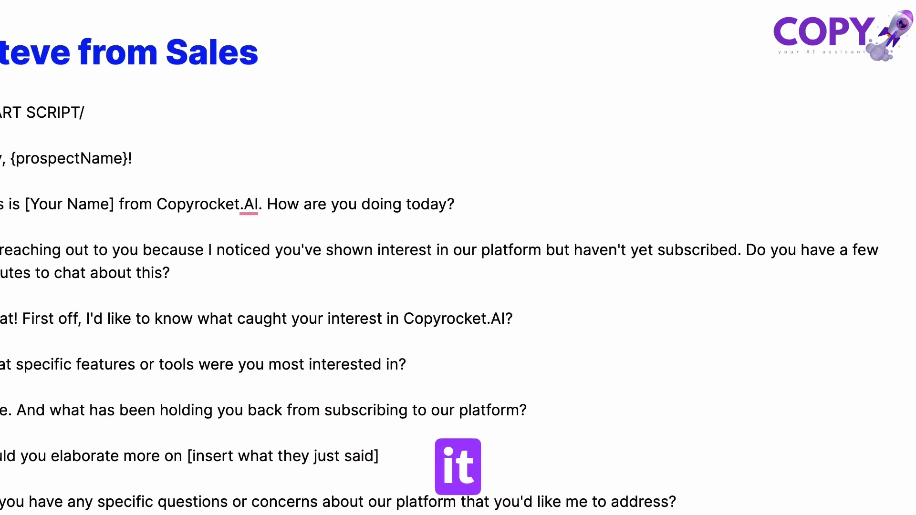
Connect the Copyrocket knowledge base to the "Steve from Sales" agent
{"action": "left_click", "coordinate": [782, 240]}
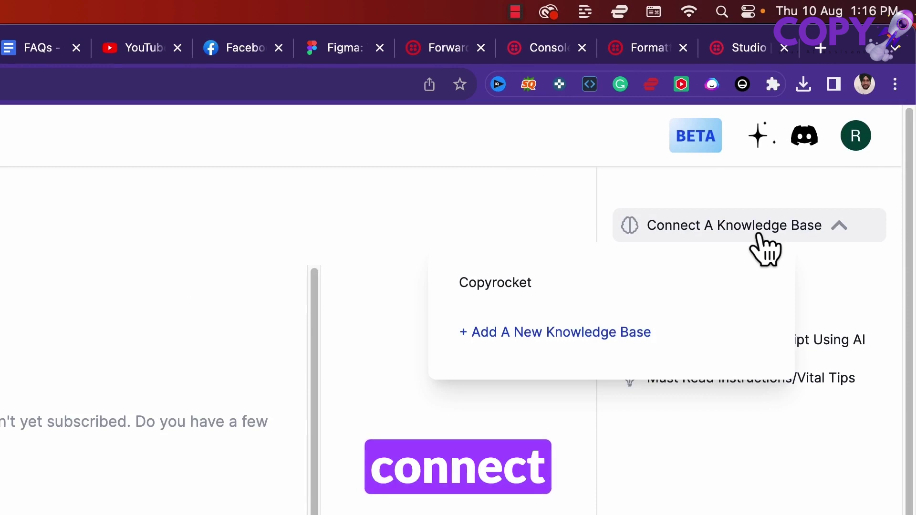
{"action": "left_click", "coordinate": [797, 232]}
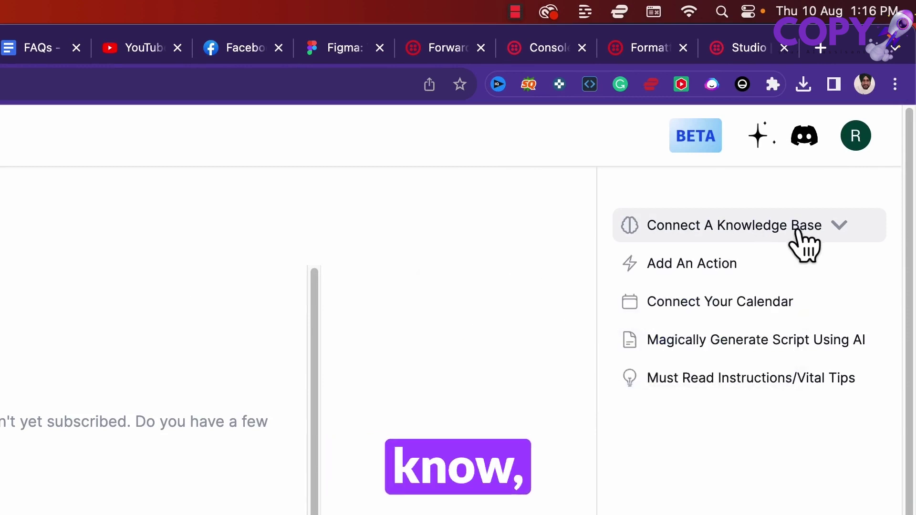
{"action": "left_click", "coordinate": [804, 246]}
{"action": "left_click", "coordinate": [593, 282]}
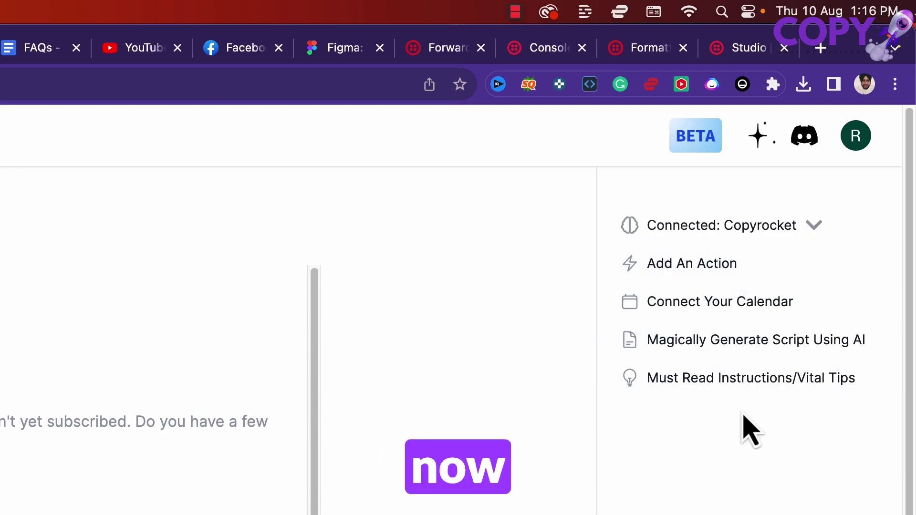
{"action": "left_click", "coordinate": [775, 374]}
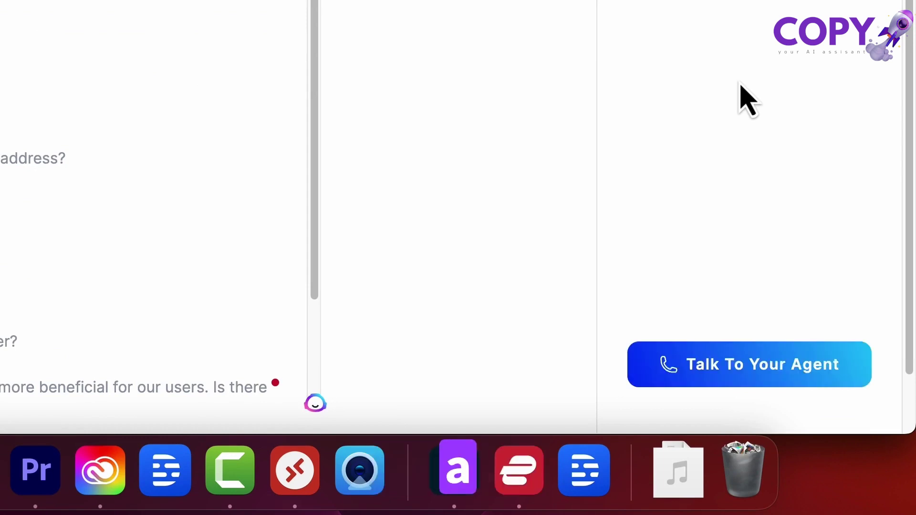
Open the other existing agent from the agents list and review its knowledge base connection, opening and fall back answer
{"action": "left_click", "coordinate": [158, 144]}
{"action": "left_click", "coordinate": [542, 214]}
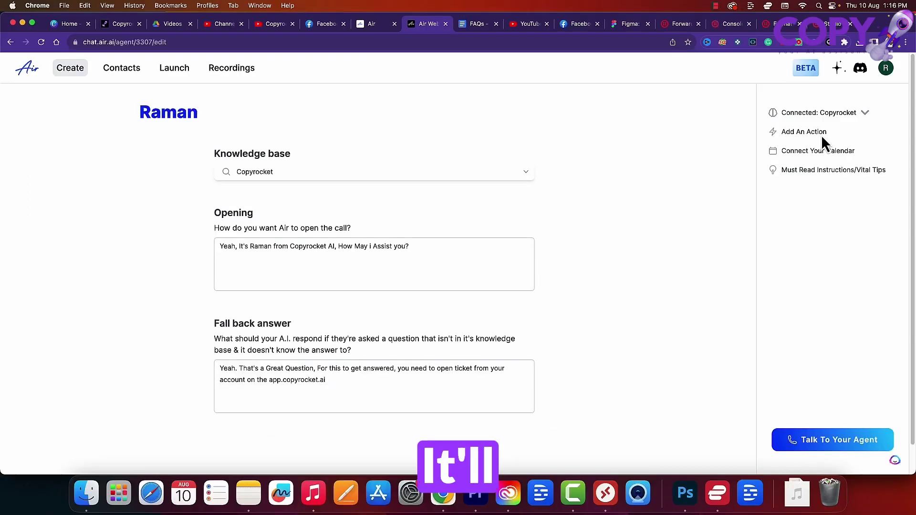
{"action": "left_click", "coordinate": [832, 113]}
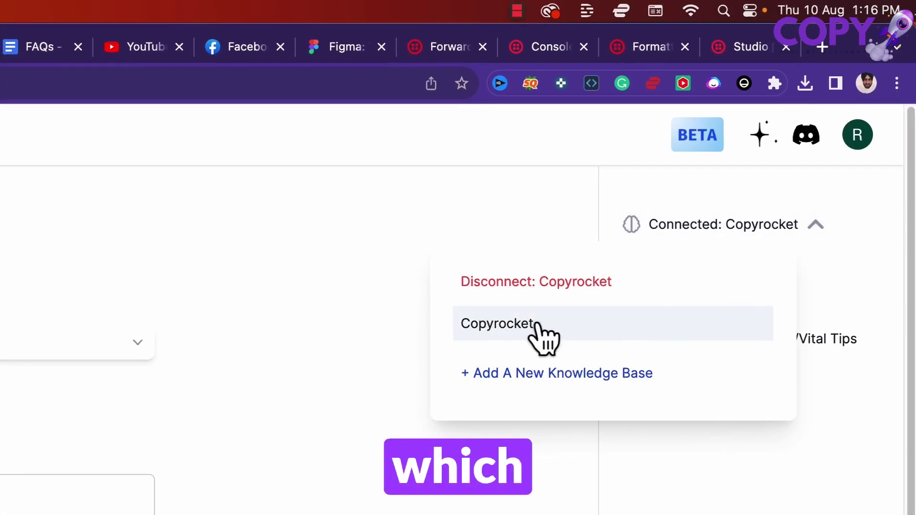
{"action": "left_click", "coordinate": [271, 421]}
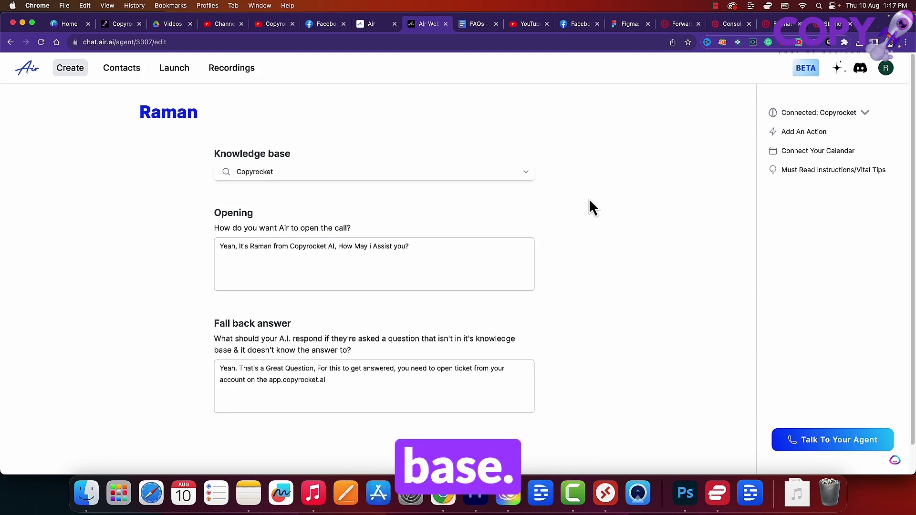
{"action": "scroll", "coordinate": [482, 346], "scroll_direction": "down", "scroll_amount": 2}
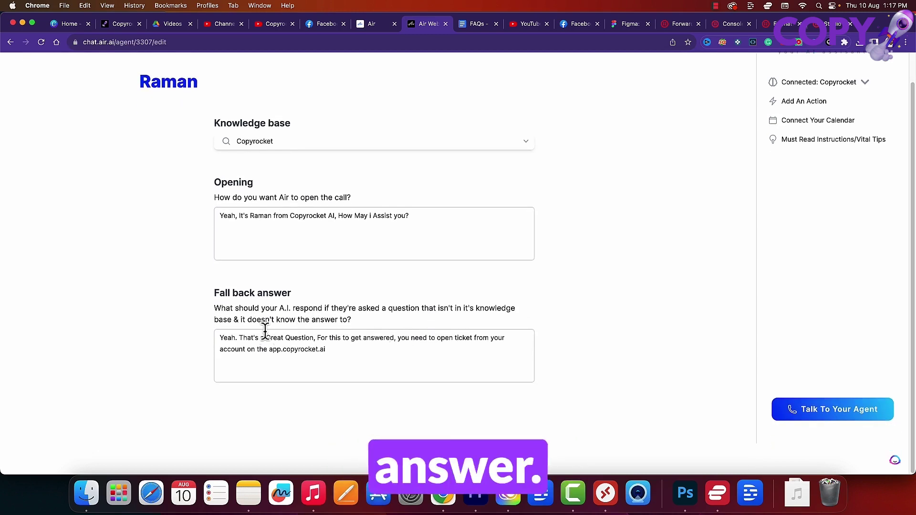
Examine the fall back answer's prompt and response text in the agent's settings
{"action": "left_click_drag", "start_coordinate": [221, 308], "coordinate": [279, 307]}
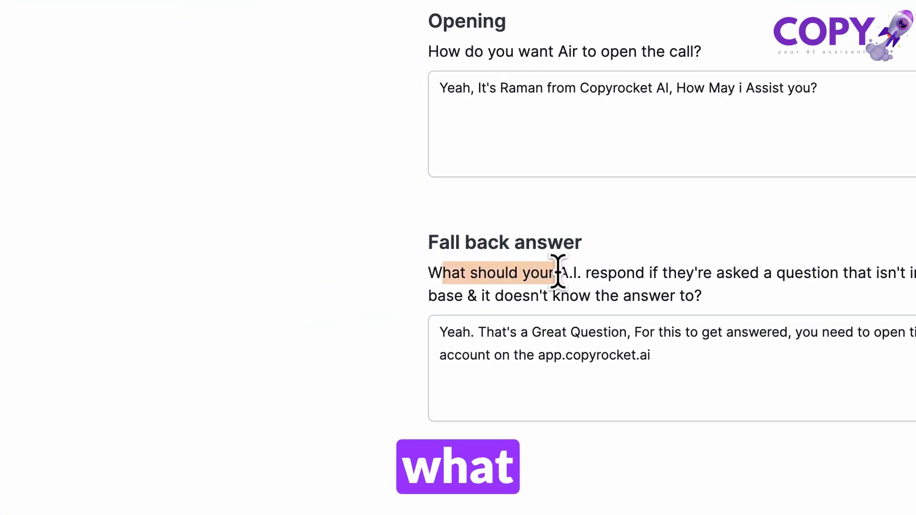
{"action": "left_click_drag", "start_coordinate": [558, 271], "coordinate": [694, 291]}
{"action": "left_click", "coordinate": [810, 326]}
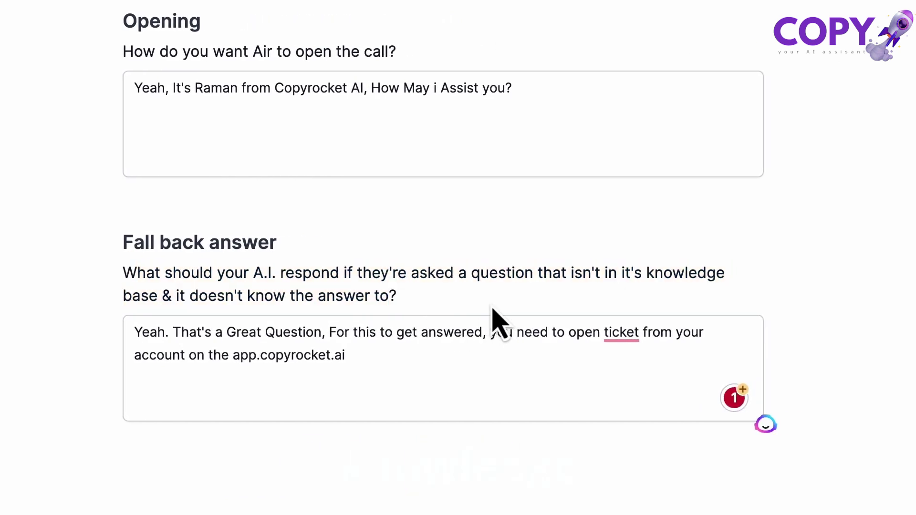
{"action": "left_click_drag", "start_coordinate": [360, 357], "coordinate": [257, 357]}
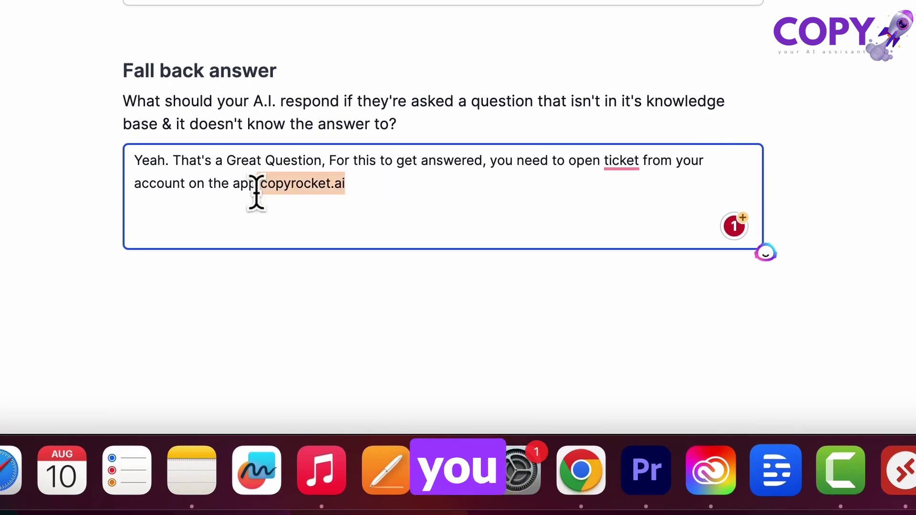
{"action": "left_click_drag", "start_coordinate": [257, 191], "coordinate": [24, 162]}
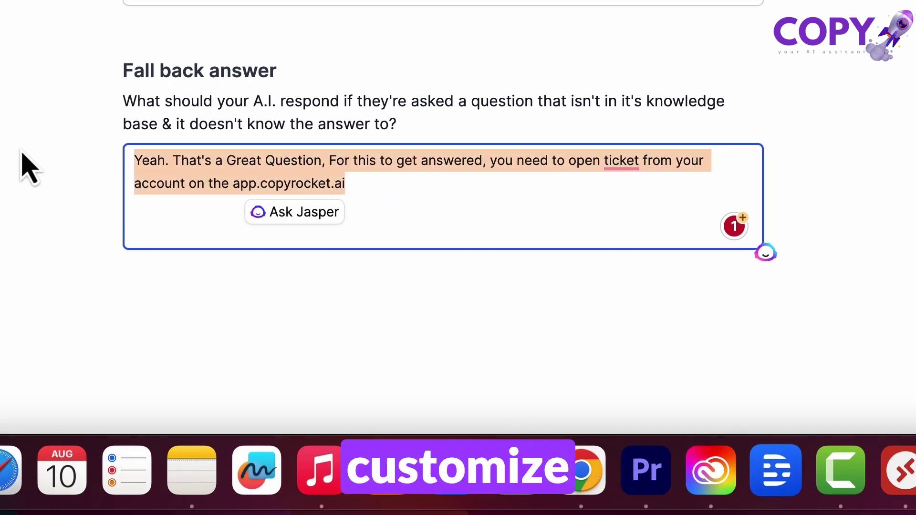
{"action": "left_click", "coordinate": [187, 196]}
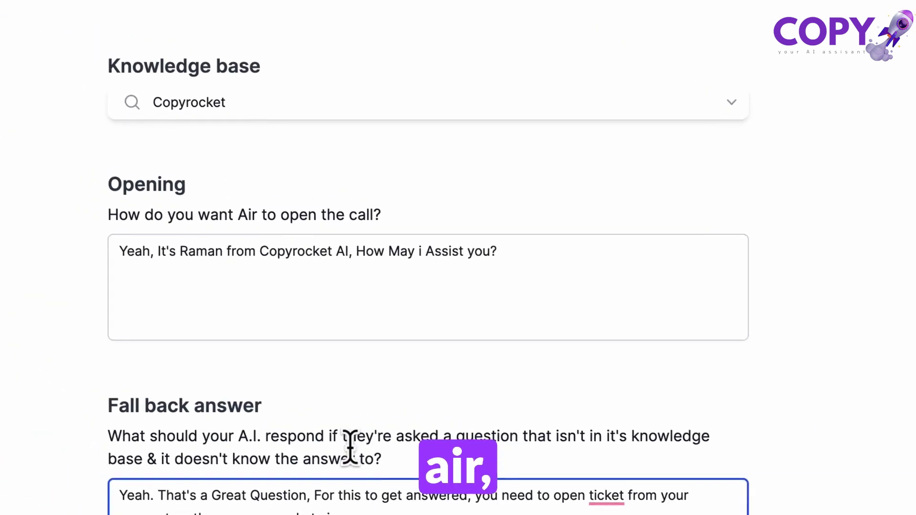
{"action": "left_click", "coordinate": [272, 264]}
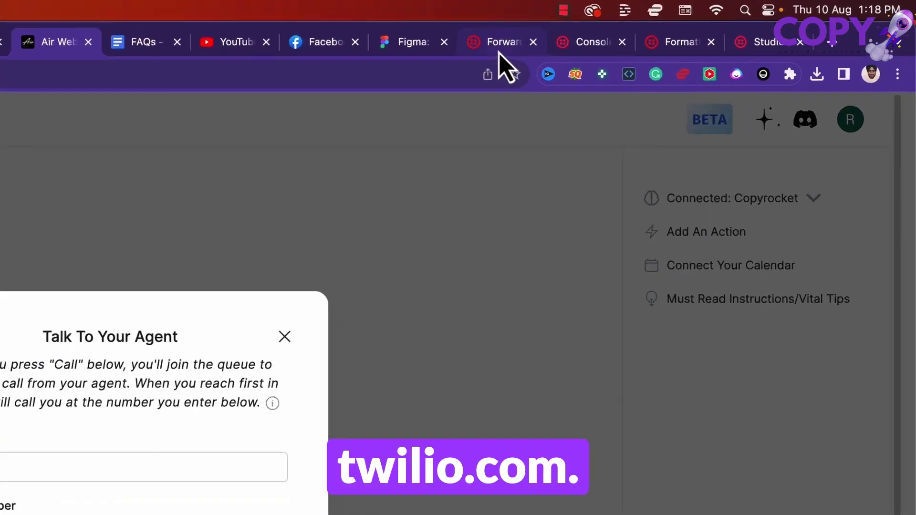
Review Twilio's help article on forwarding incoming calls with Twilio Studio, return to Air and close the Talk To Your Agent dialog
{"action": "left_click", "coordinate": [665, 27]}
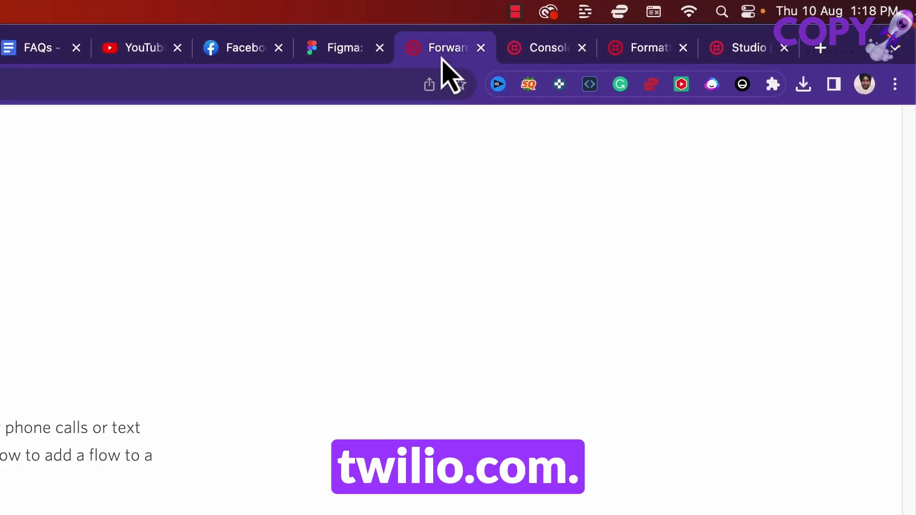
{"action": "scroll", "coordinate": [407, 255], "scroll_direction": "down", "scroll_amount": 5}
{"action": "scroll", "coordinate": [188, 382], "scroll_direction": "up", "scroll_amount": 10}
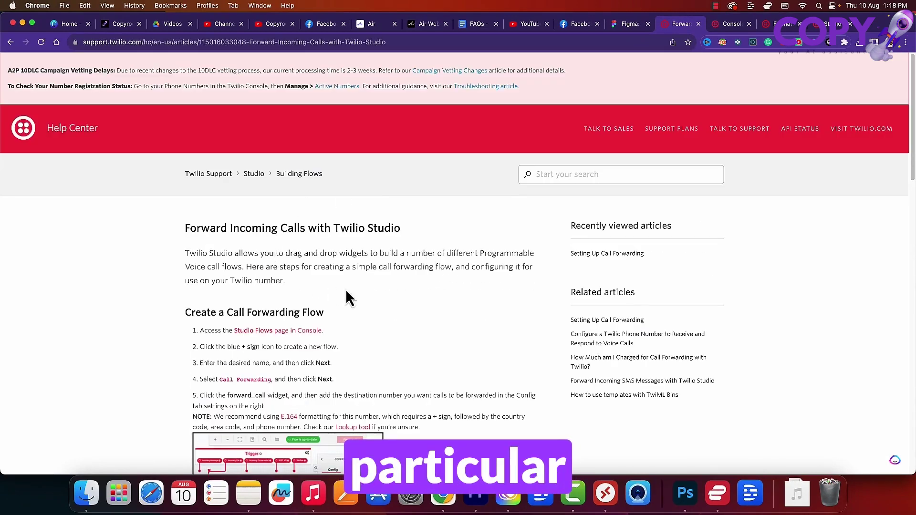
{"action": "scroll", "coordinate": [386, 291], "scroll_direction": "down", "scroll_amount": 7}
{"action": "scroll", "coordinate": [386, 292], "scroll_direction": "up", "scroll_amount": 7}
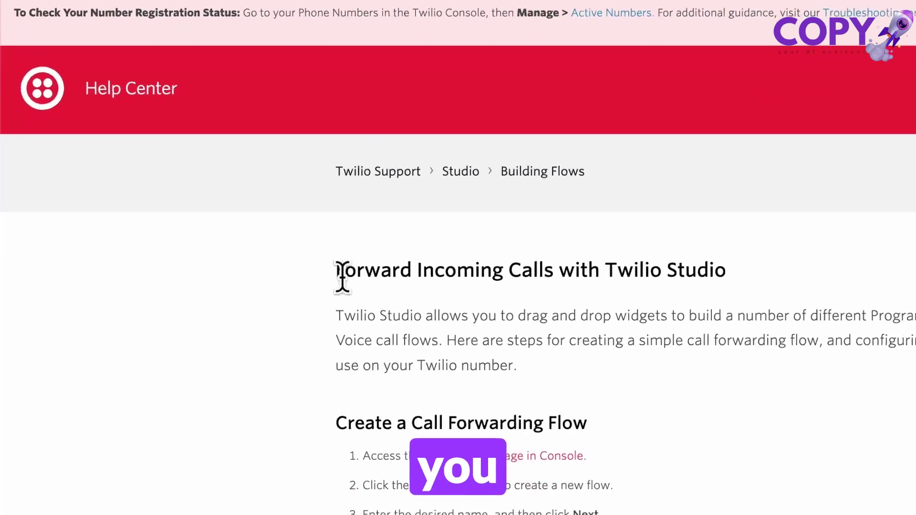
{"action": "left_click_drag", "start_coordinate": [186, 226], "coordinate": [314, 226]}
{"action": "left_click_drag", "start_coordinate": [627, 281], "coordinate": [806, 281]}
{"action": "left_click", "coordinate": [821, 321]}
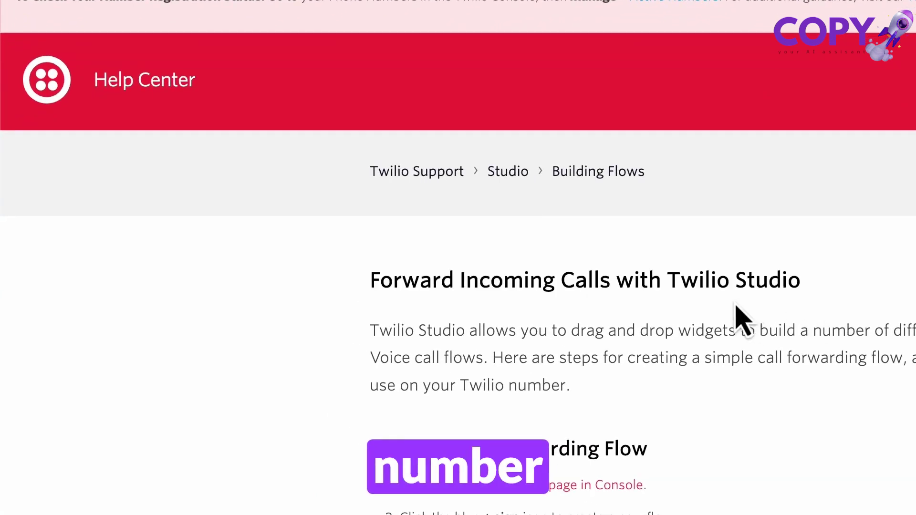
{"action": "left_click_drag", "start_coordinate": [462, 282], "coordinate": [797, 310]}
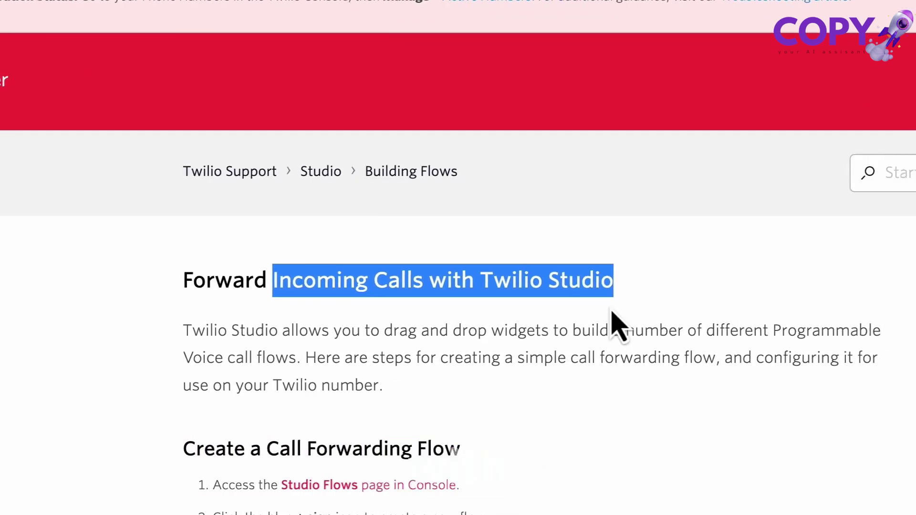
{"action": "triple_click", "coordinate": [787, 282]}
{"action": "scroll", "coordinate": [787, 407], "scroll_direction": "down", "scroll_amount": 2}
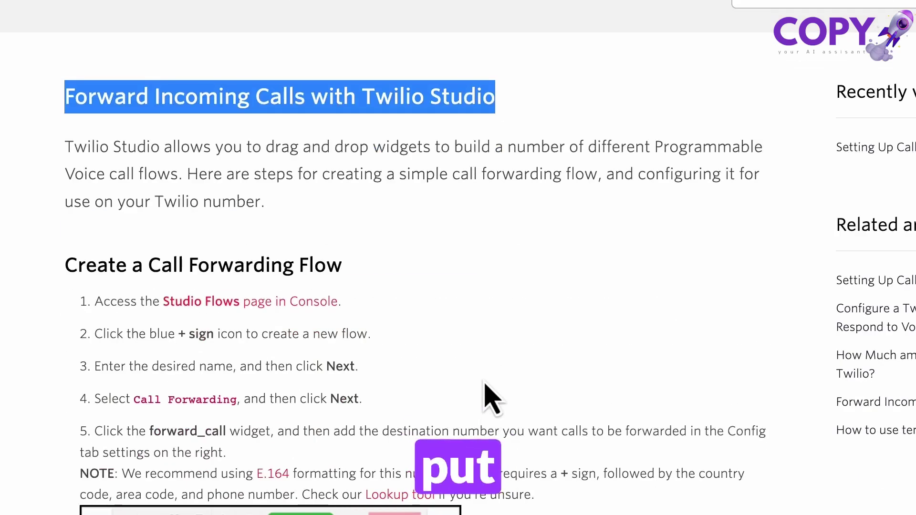
{"action": "scroll", "coordinate": [527, 334], "scroll_direction": "down", "scroll_amount": 3}
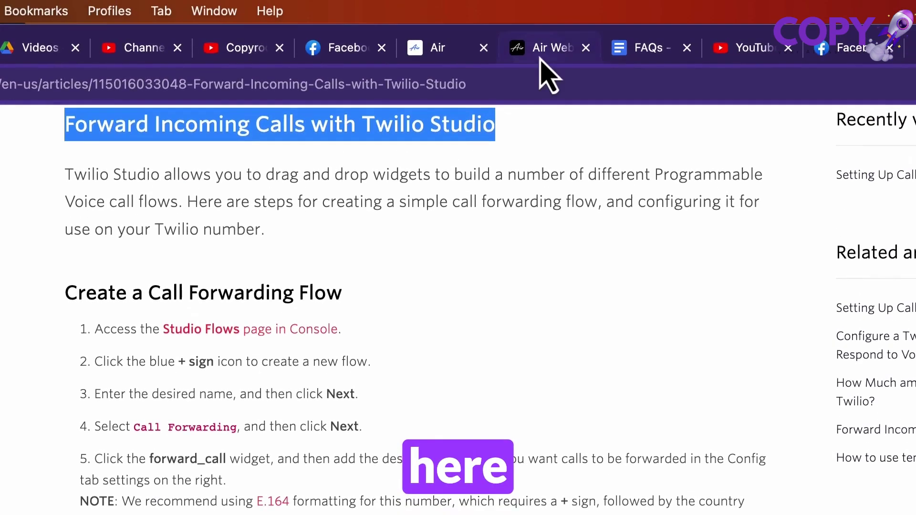
{"action": "left_click", "coordinate": [544, 61]}
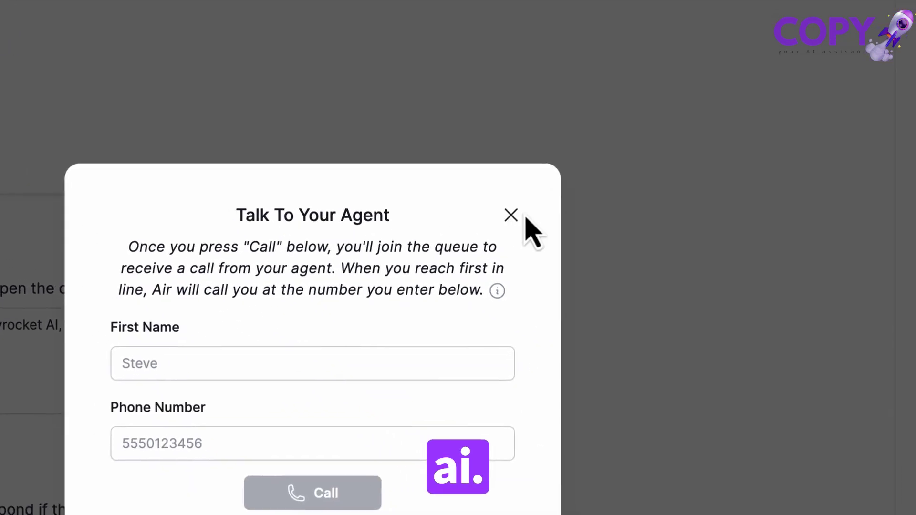
{"action": "left_click", "coordinate": [809, 382]}
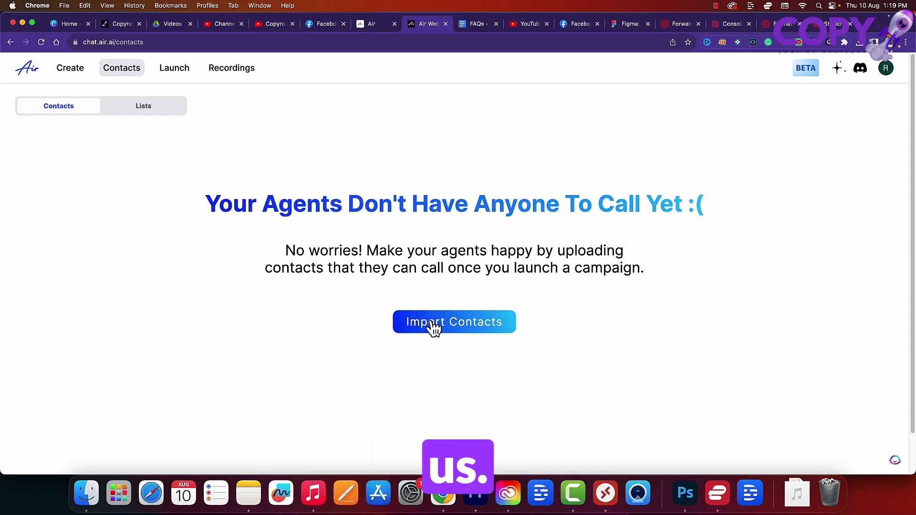
{"action": "left_click", "coordinate": [451, 329]}
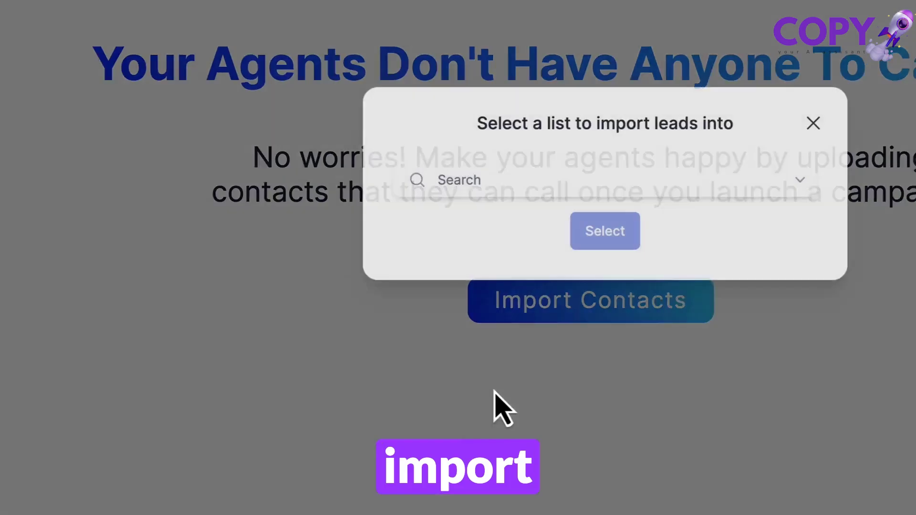
{"action": "left_click", "coordinate": [697, 184]}
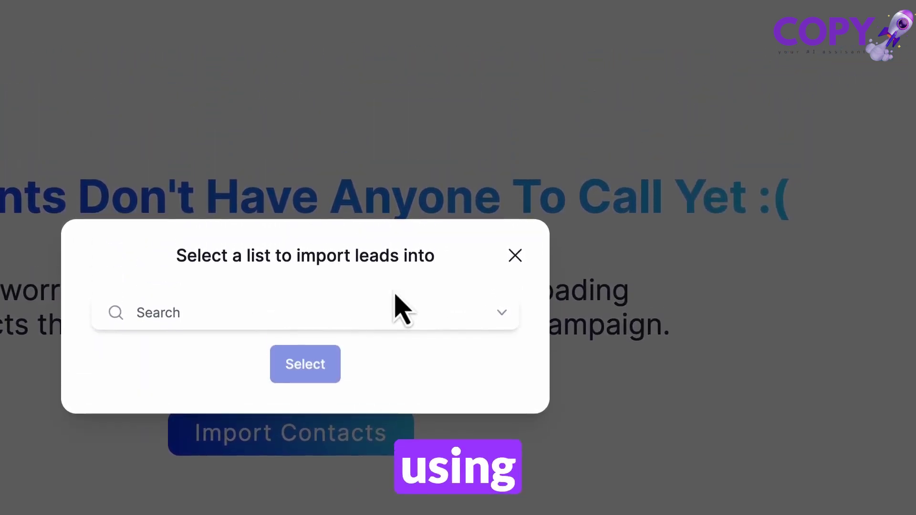
{"action": "left_click", "coordinate": [515, 247]}
Create a contact list named Copyrocket and choose it as the list to import leads into
{"action": "left_click", "coordinate": [279, 217]}
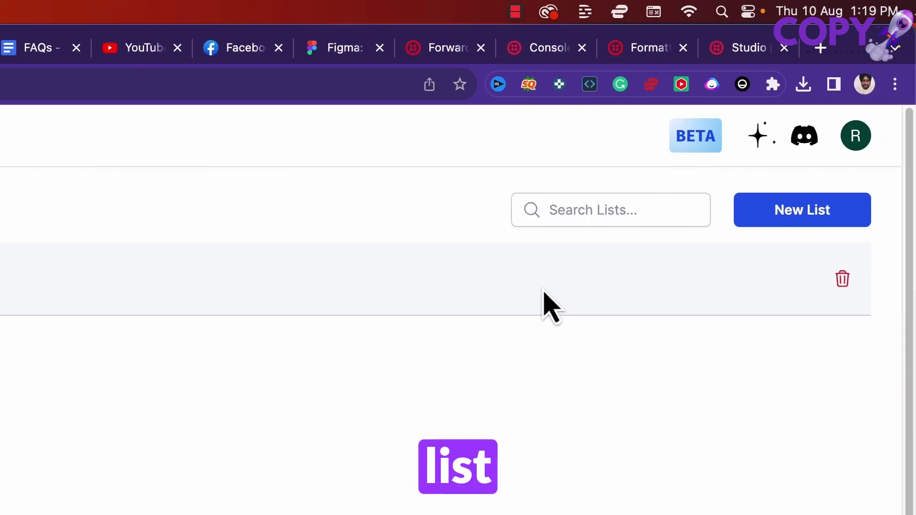
{"action": "left_click", "coordinate": [801, 210]}
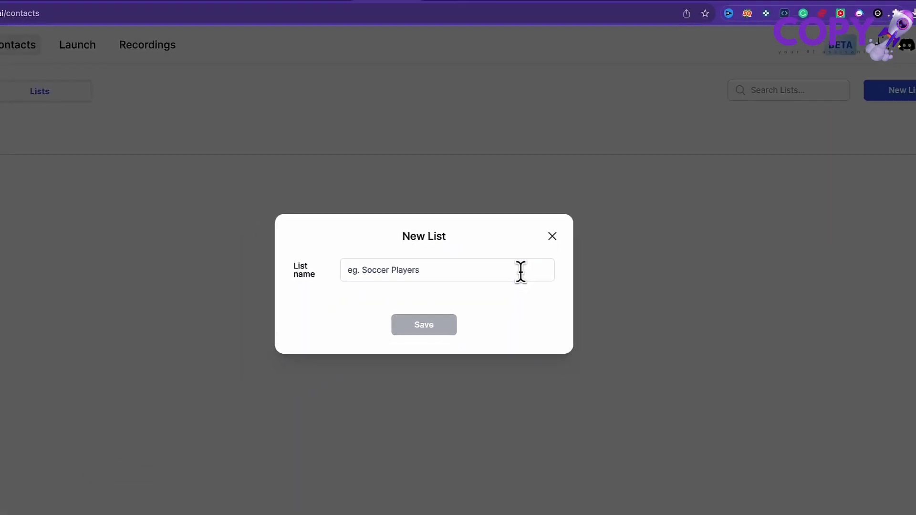
{"action": "left_click", "coordinate": [521, 272]}
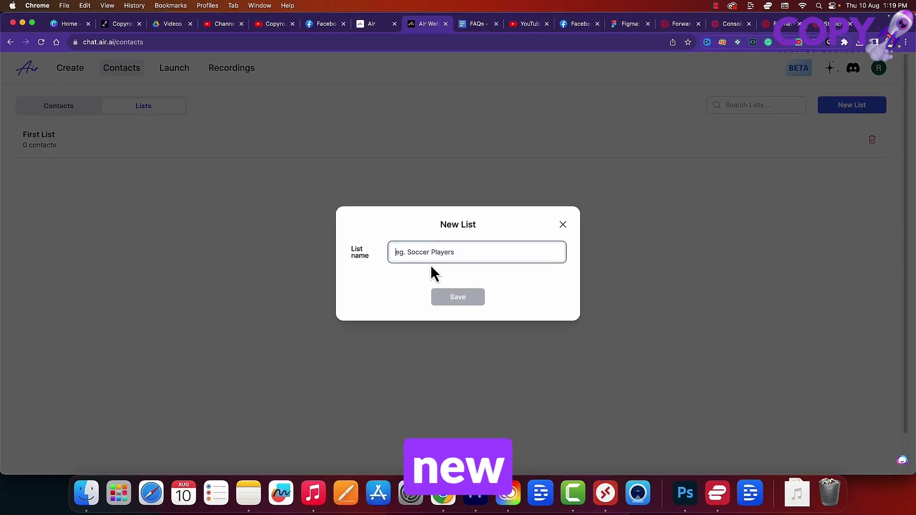
{"action": "type", "text": "Copyrocket"}
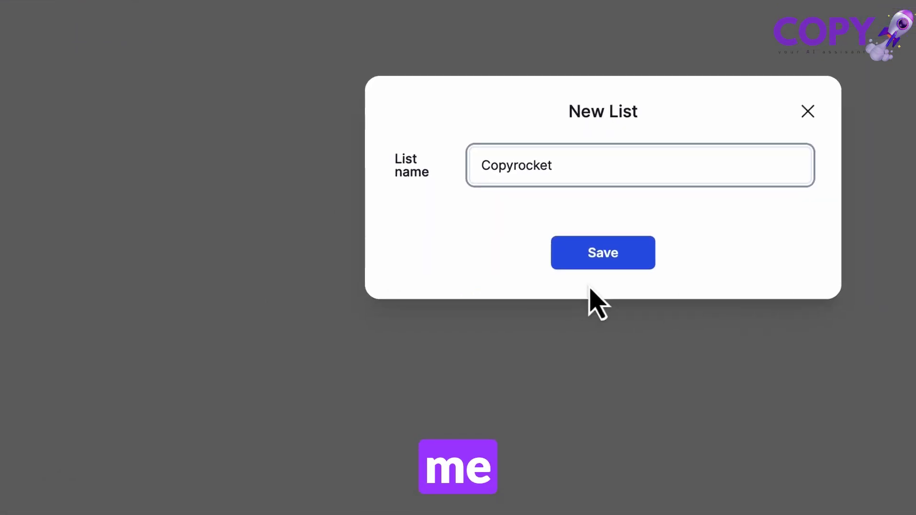
{"action": "left_click", "coordinate": [602, 260]}
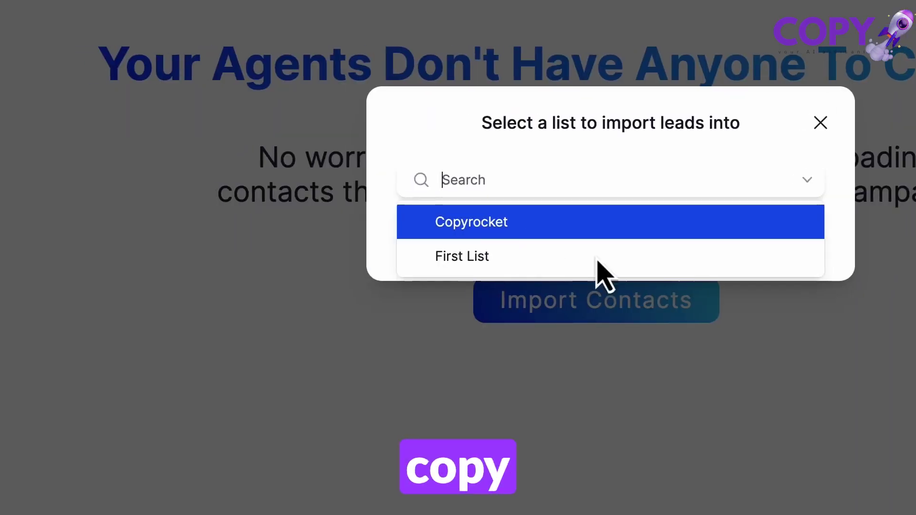
{"action": "left_click", "coordinate": [605, 224]}
{"action": "left_click", "coordinate": [620, 232]}
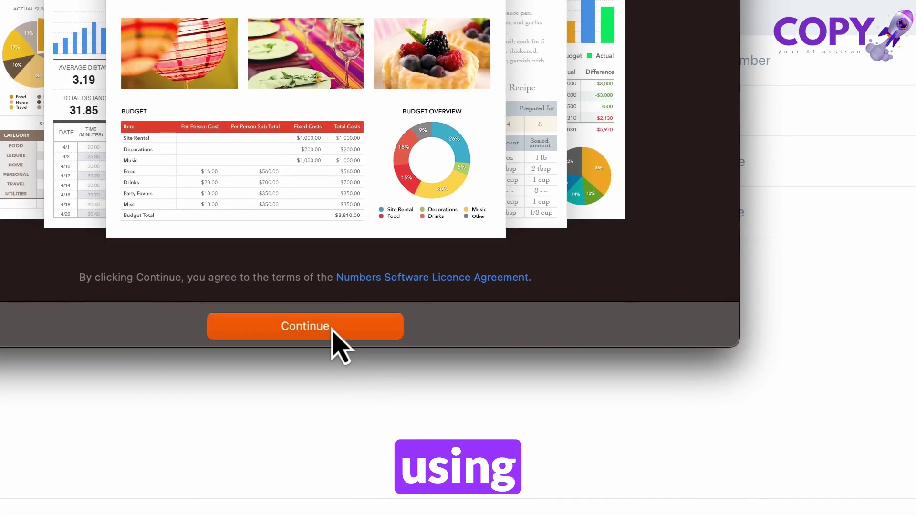
Continue past the Numbers welcome screen, review the columns of the example contacts file and close the open Numbers windows
{"action": "left_click", "coordinate": [332, 329]}
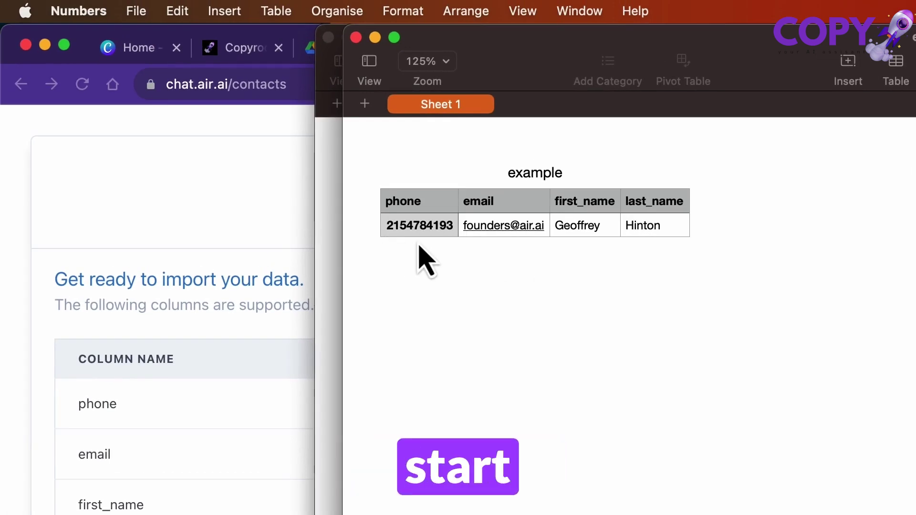
{"action": "left_click", "coordinate": [420, 229]}
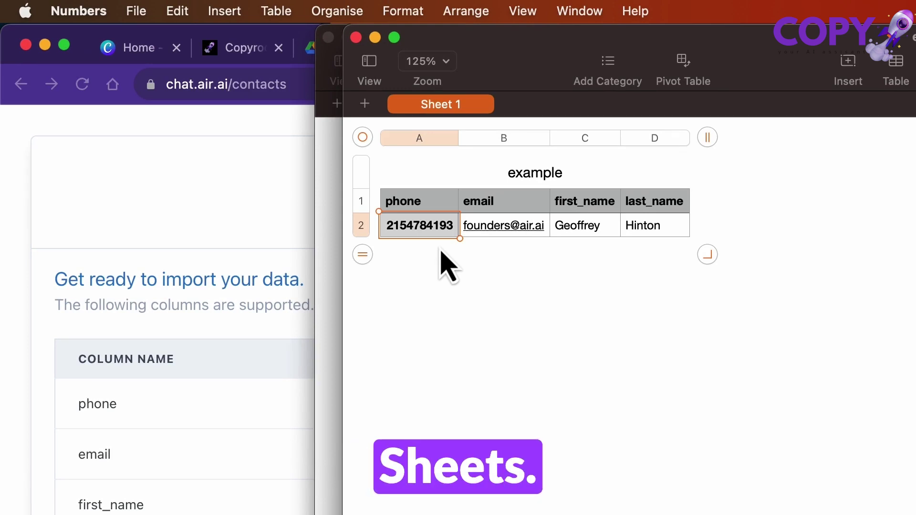
{"action": "left_click", "coordinate": [441, 271]}
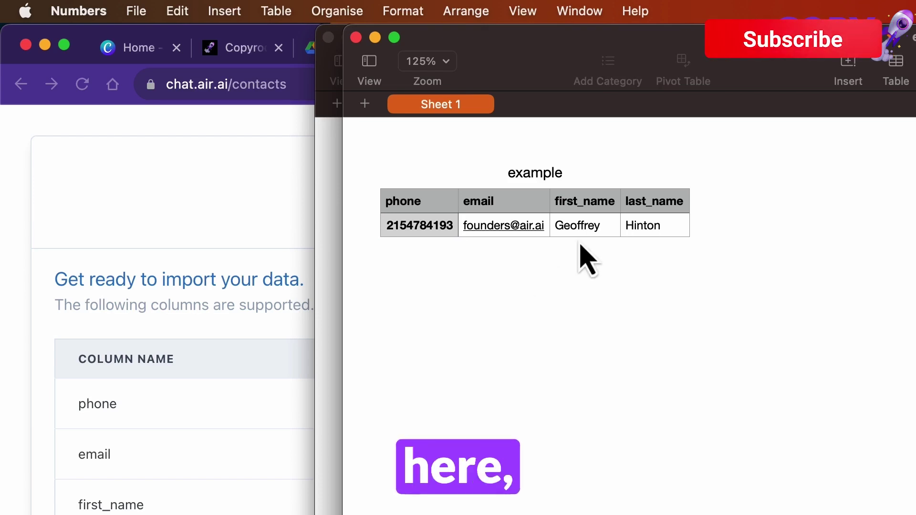
{"action": "left_click", "coordinate": [355, 37]}
{"action": "left_click", "coordinate": [328, 37]}
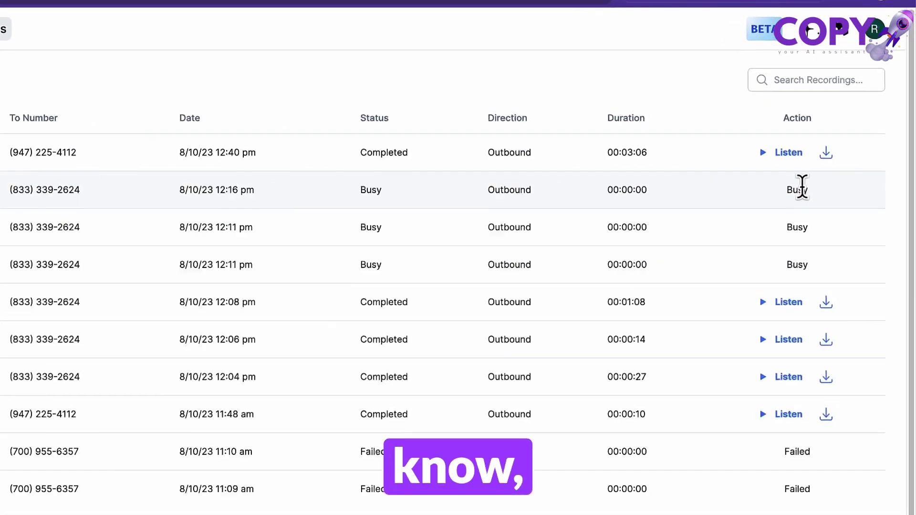
Examine the Busy entries in Air's call recordings log
{"action": "left_click_drag", "start_coordinate": [769, 192], "coordinate": [881, 201]}
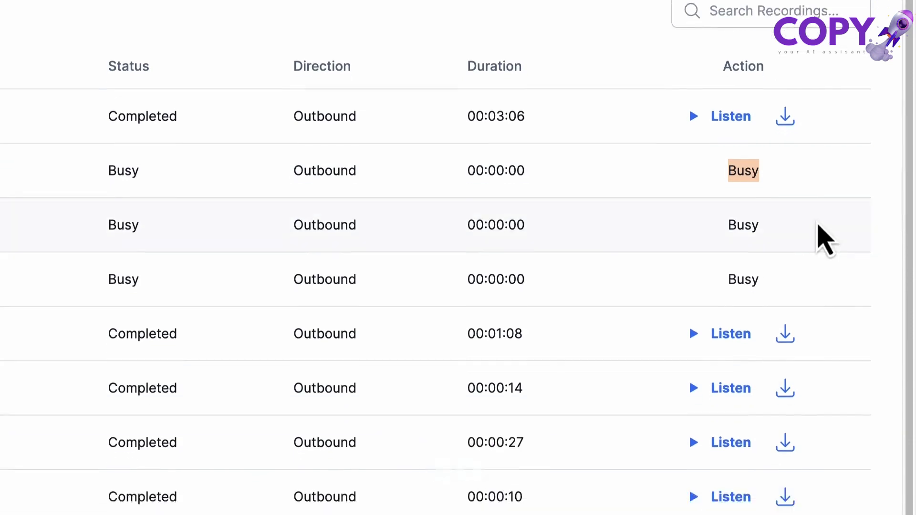
{"action": "double_click", "coordinate": [740, 235]}
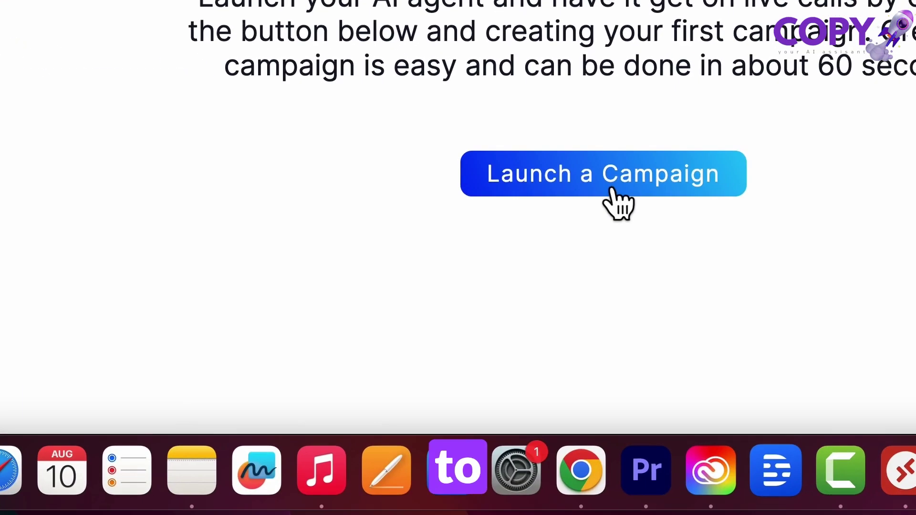
Start launching a campaign, read through the Terms of Use and accept them
{"action": "left_click", "coordinate": [664, 272]}
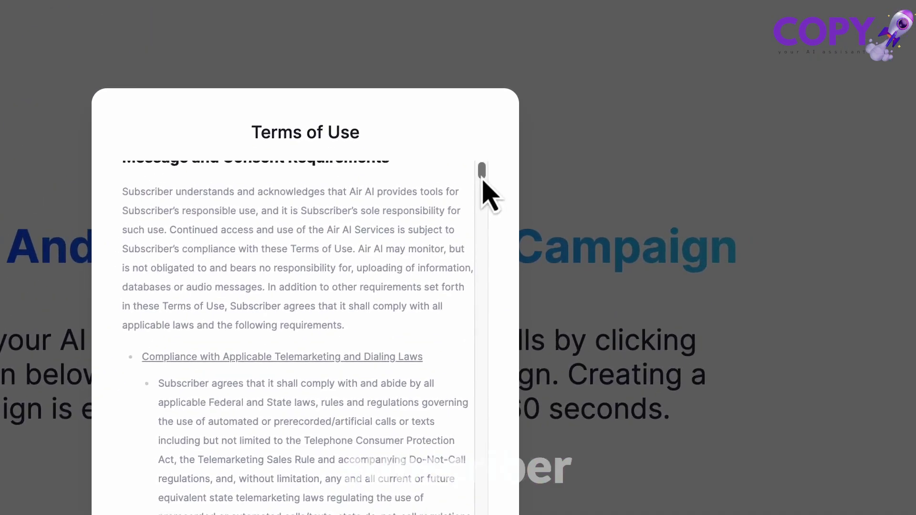
{"action": "left_click_drag", "start_coordinate": [787, 0], "coordinate": [783, 195]}
{"action": "scroll", "coordinate": [296, 334], "scroll_direction": "down", "scroll_amount": 5}
{"action": "left_click", "coordinate": [1, 336]}
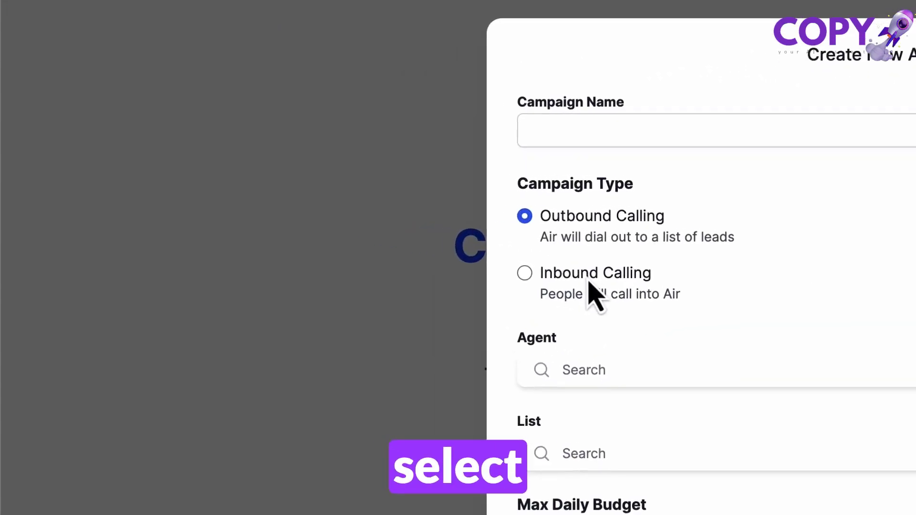
Set the new campaign's type to Inbound Calling and choose Steve from Sales as its agent
{"action": "left_click", "coordinate": [296, 225]}
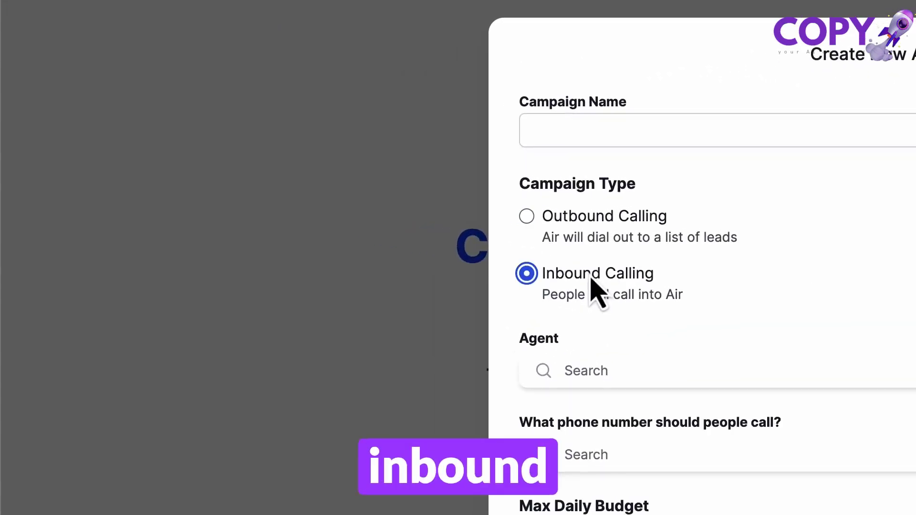
{"action": "left_click", "coordinate": [591, 213]}
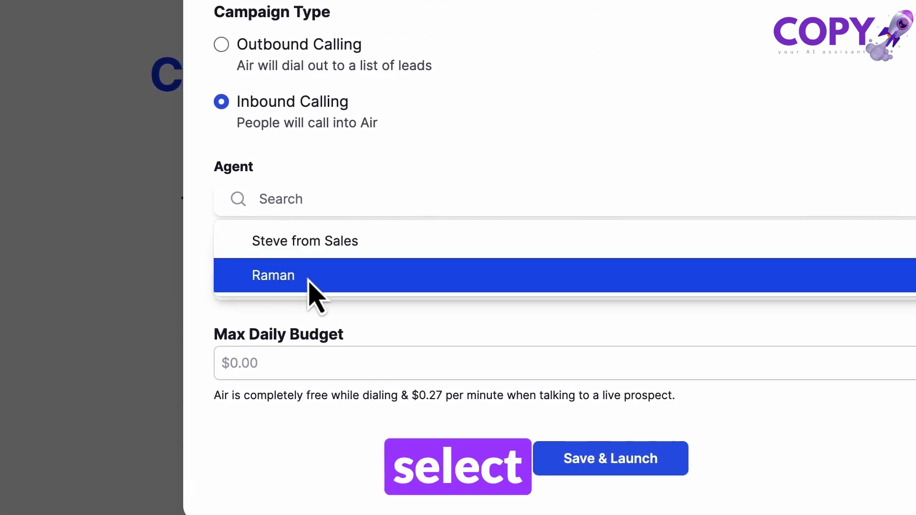
{"action": "left_click", "coordinate": [612, 277]}
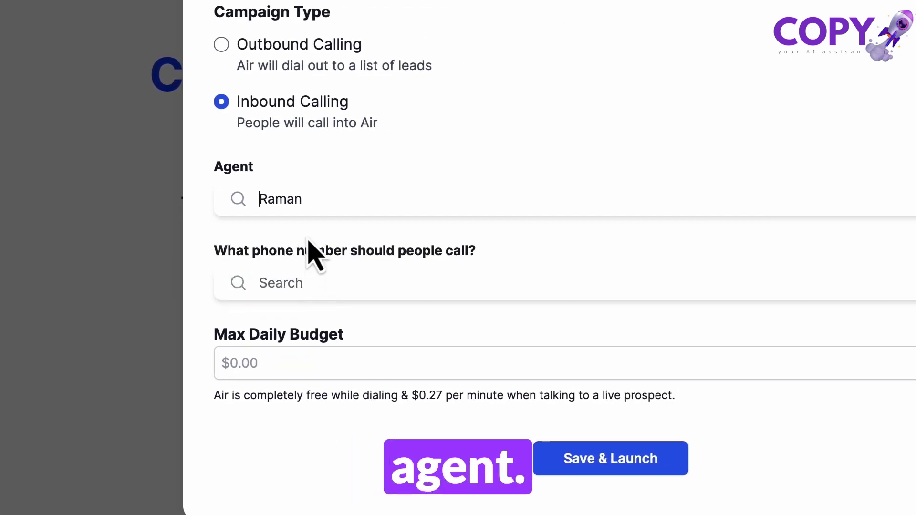
{"action": "left_click", "coordinate": [308, 214]}
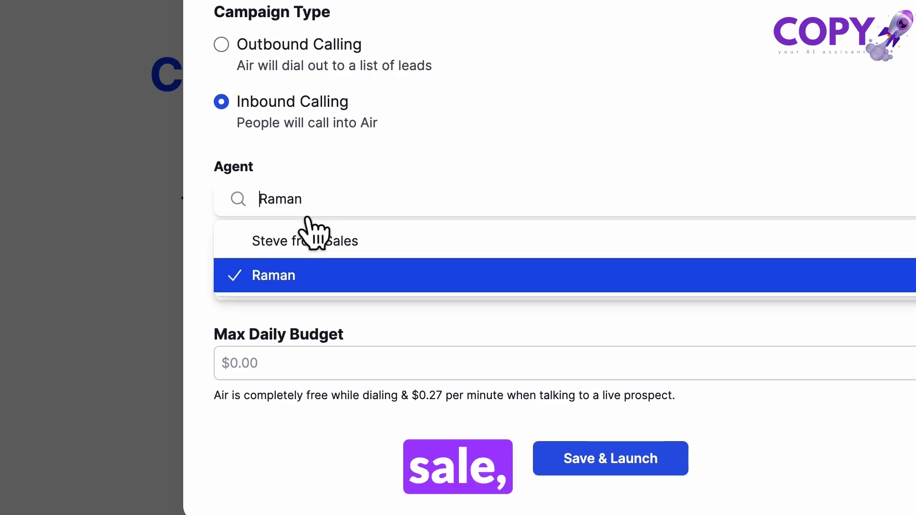
{"action": "left_click", "coordinate": [324, 241]}
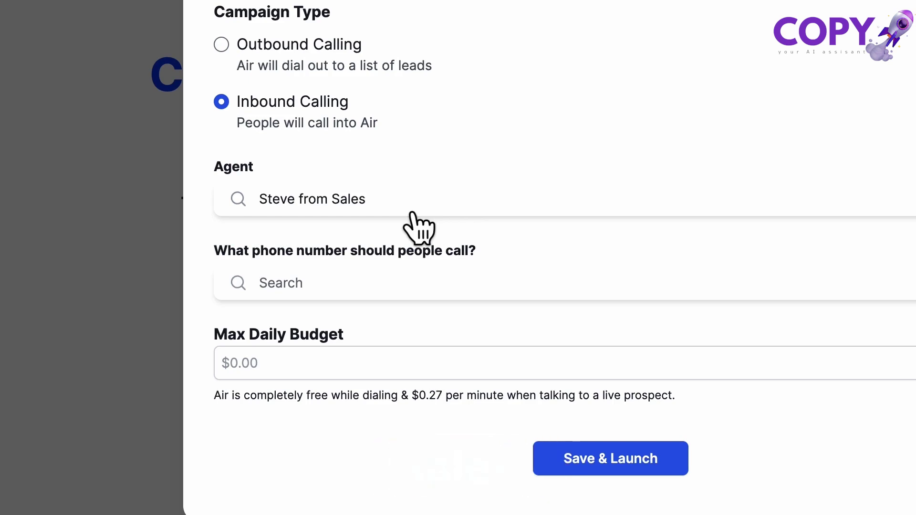
Check which phone numbers are available for people to call in the inbound campaign
{"action": "left_click", "coordinate": [284, 137]}
{"action": "left_click", "coordinate": [500, 286]}
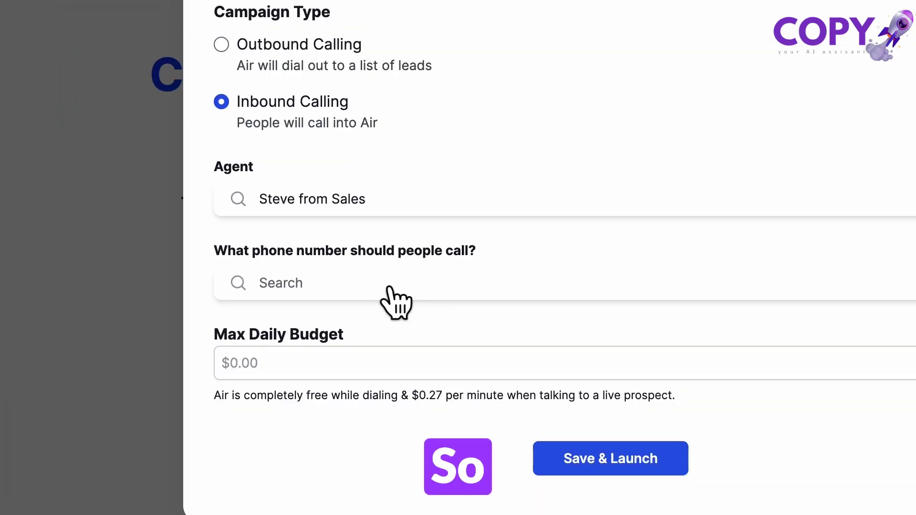
{"action": "left_click", "coordinate": [389, 288]}
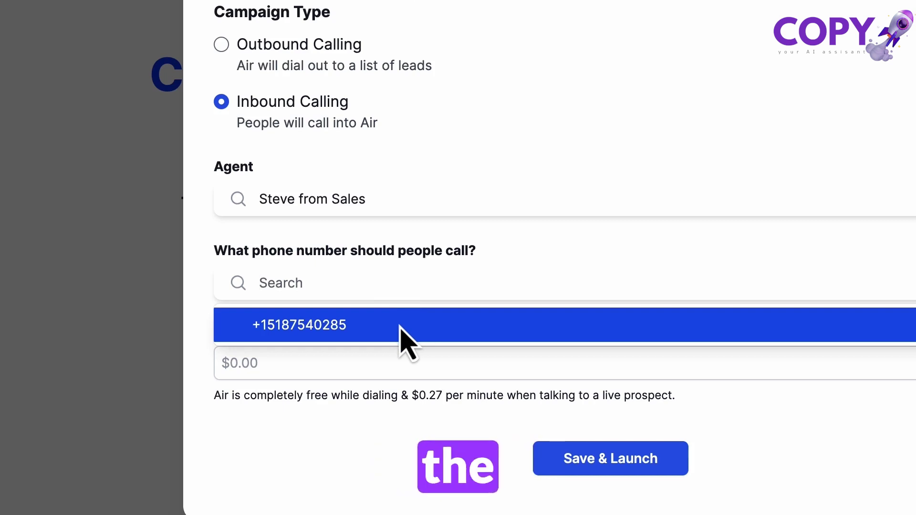
Switch the campaign type to Outbound Calling and review the available contact lists without choosing one
{"action": "left_click", "coordinate": [333, 45]}
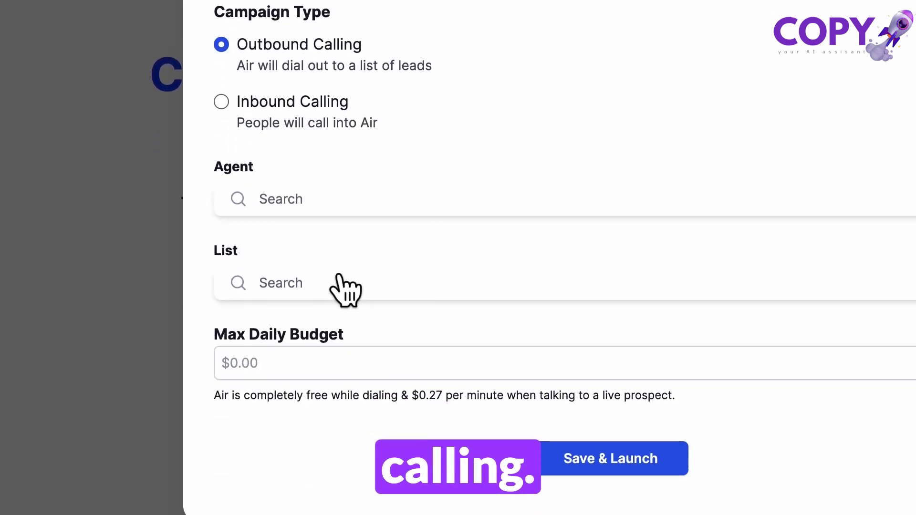
{"action": "left_click", "coordinate": [343, 311]}
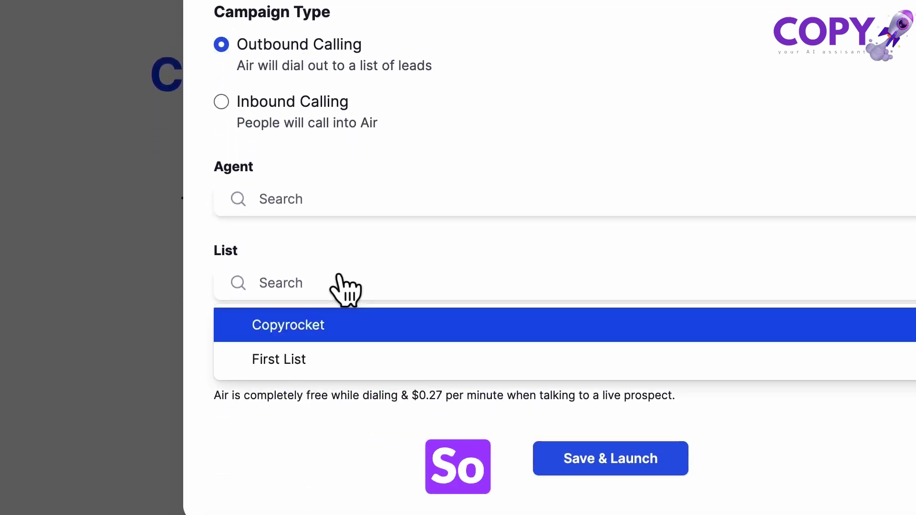
{"action": "left_click", "coordinate": [347, 244]}
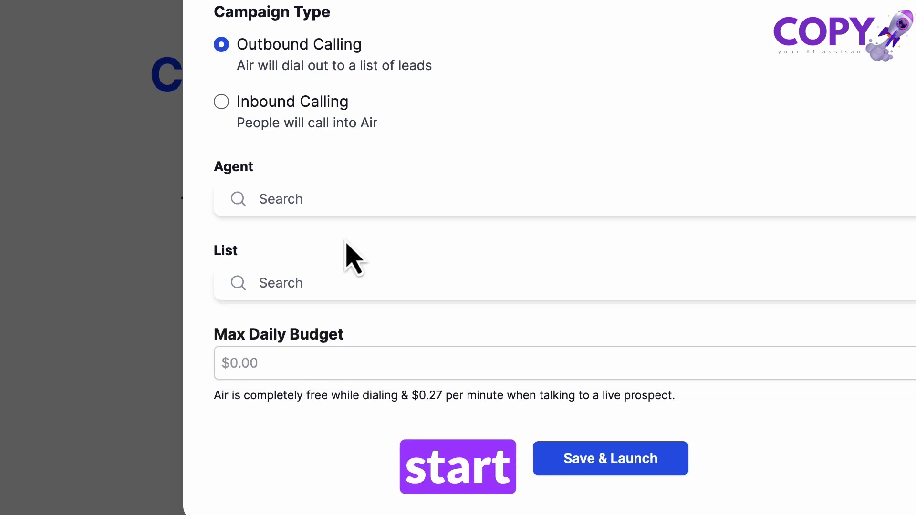